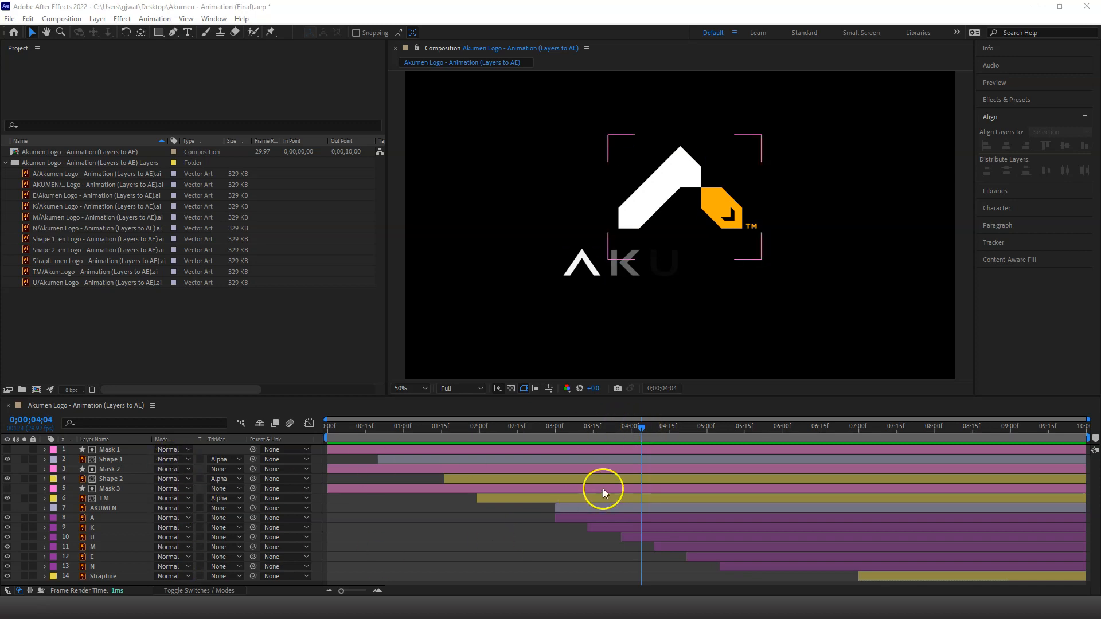
# Preview the logo animation by playing and scrubbing the timeline, and return the playhead to the first frame
pyautogui.press('space')
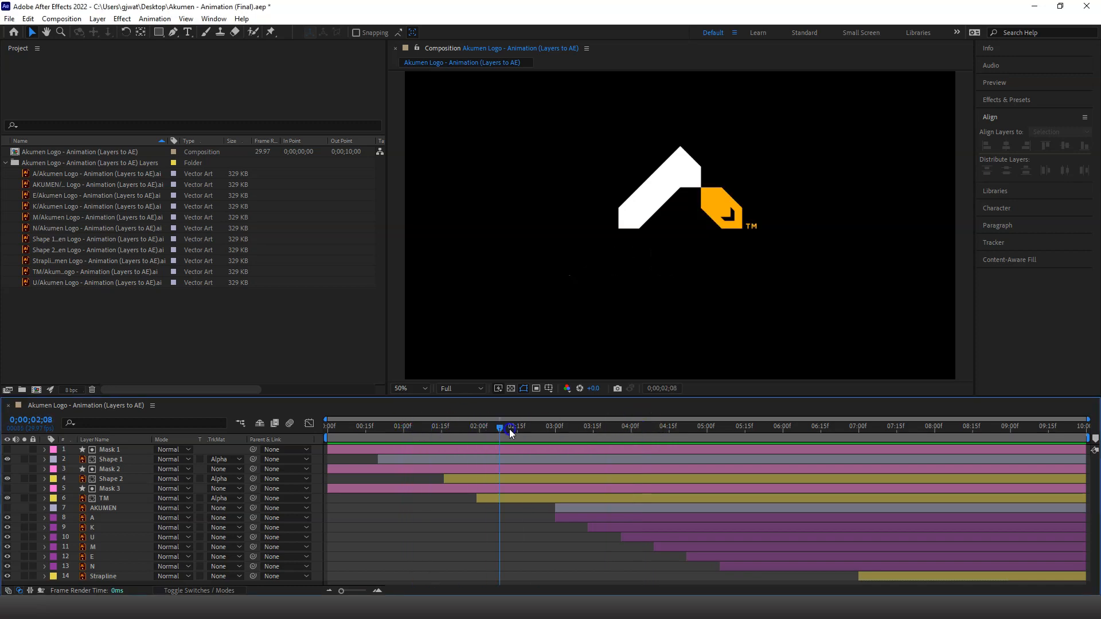
pyautogui.click(654, 435)
pyautogui.moveTo(654, 436); pyautogui.dragTo(791, 439)
pyautogui.moveTo(501, 424); pyautogui.dragTo(326, 443)
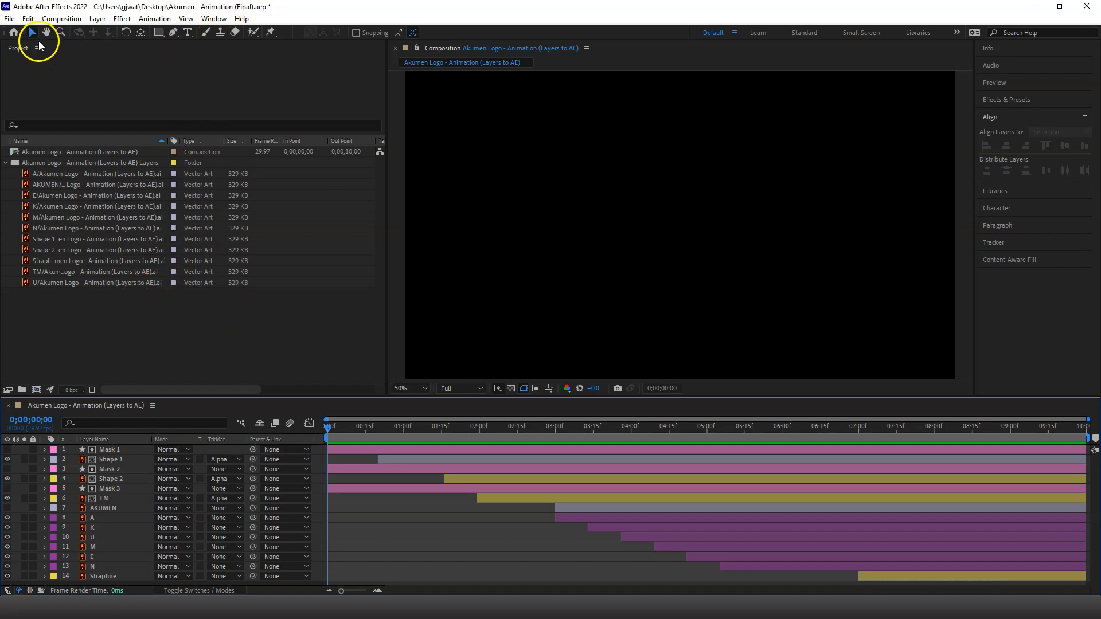
# Save the project and add the Akumen Logo - Animation (Layers to AE) composition to the Render Queue
pyautogui.click(15, 18)
pyautogui.click(49, 124)
pyautogui.click(30, 151)
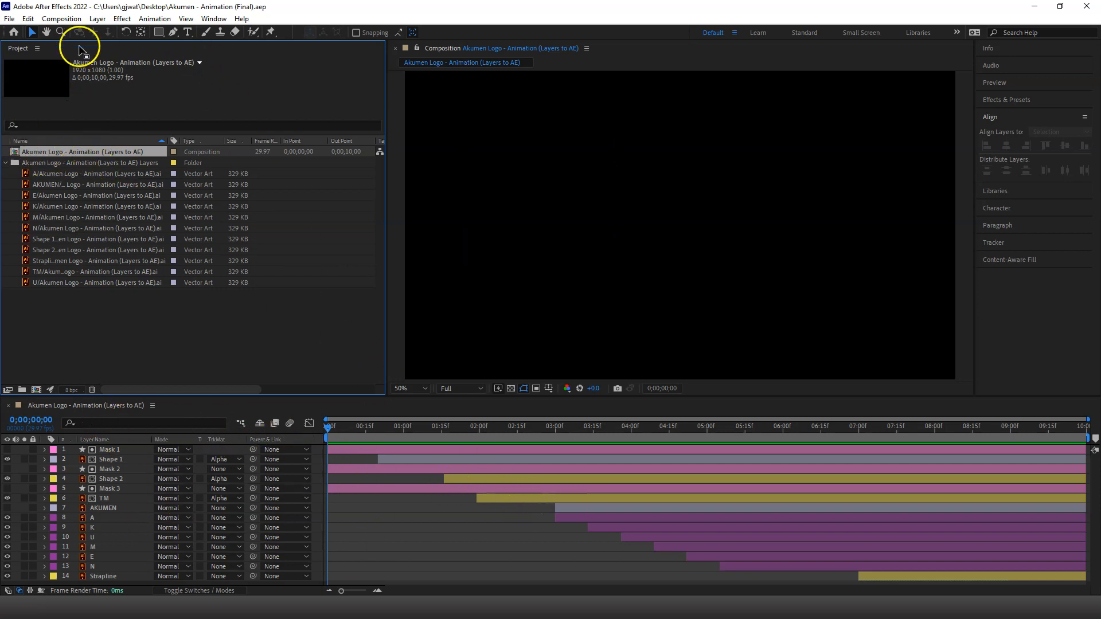
pyautogui.click(10, 19)
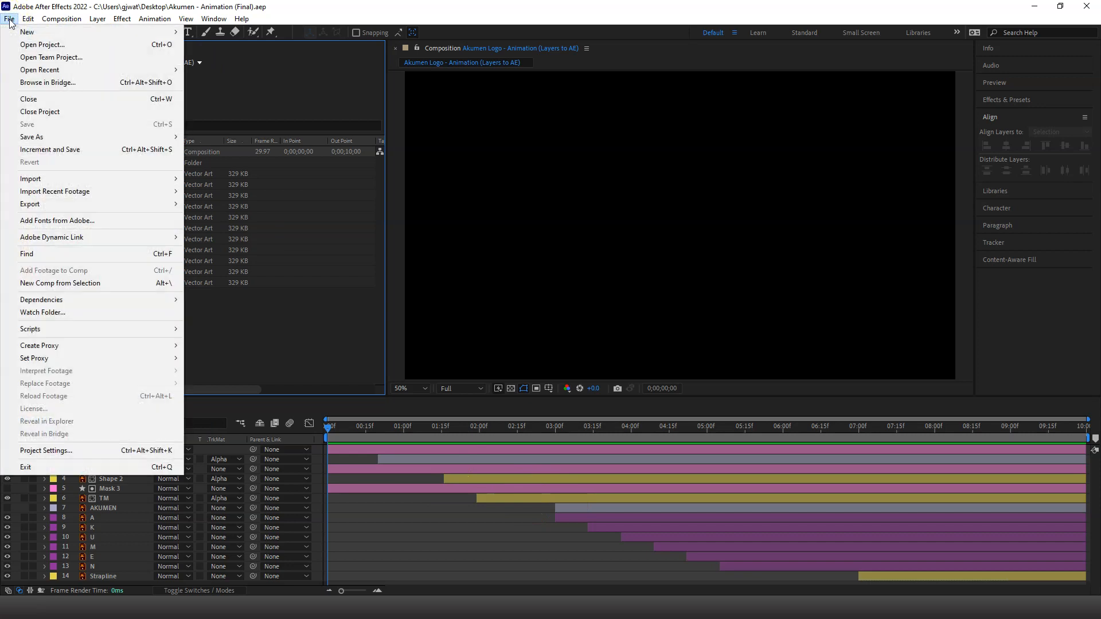
pyautogui.moveTo(140, 205)
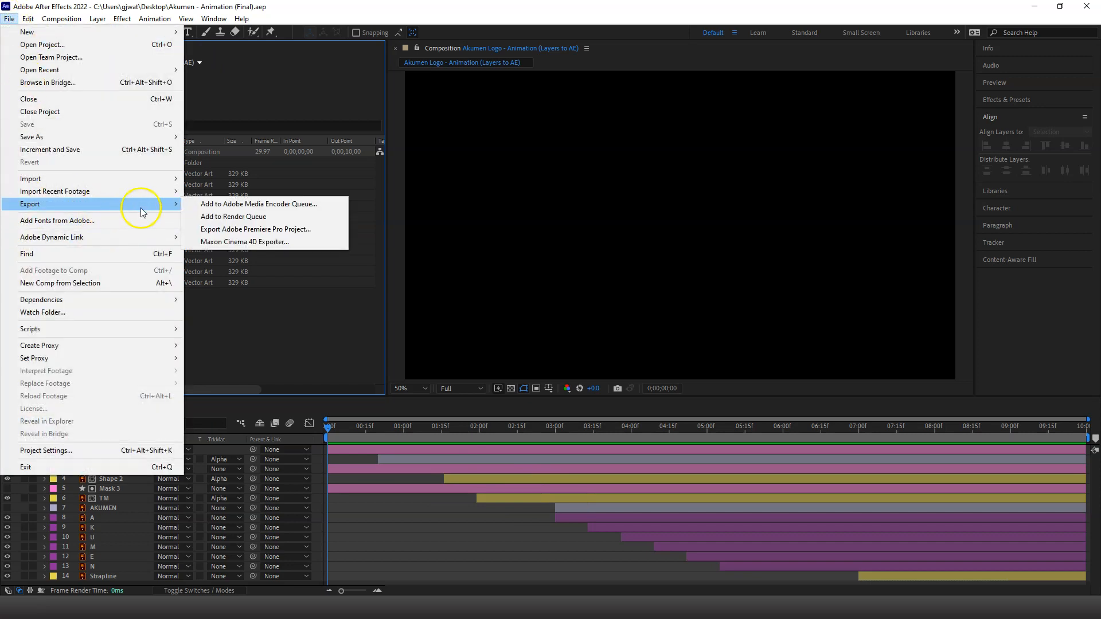
pyautogui.click(277, 221)
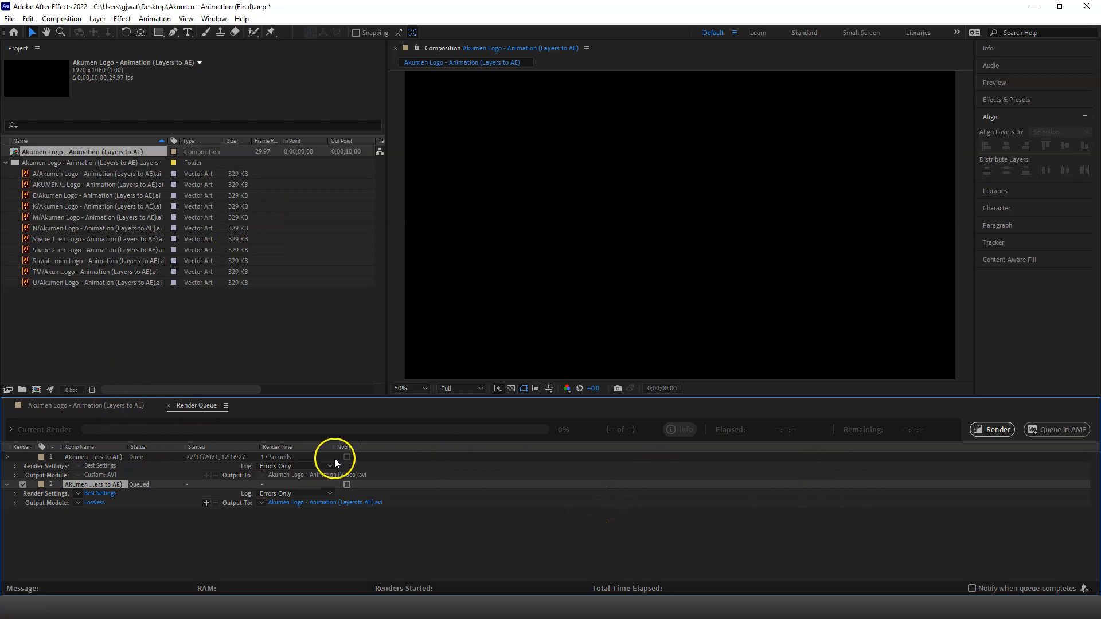
# Collapse the finished render item's details and set the queued item's label colour to Cyan
pyautogui.click(399, 454)
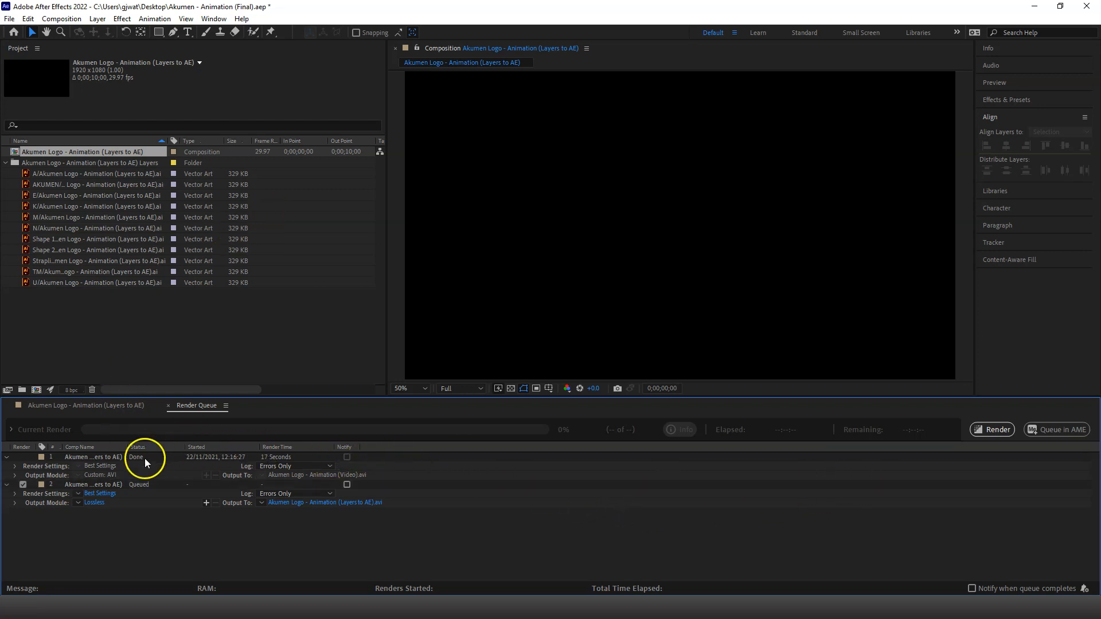
pyautogui.click(7, 457)
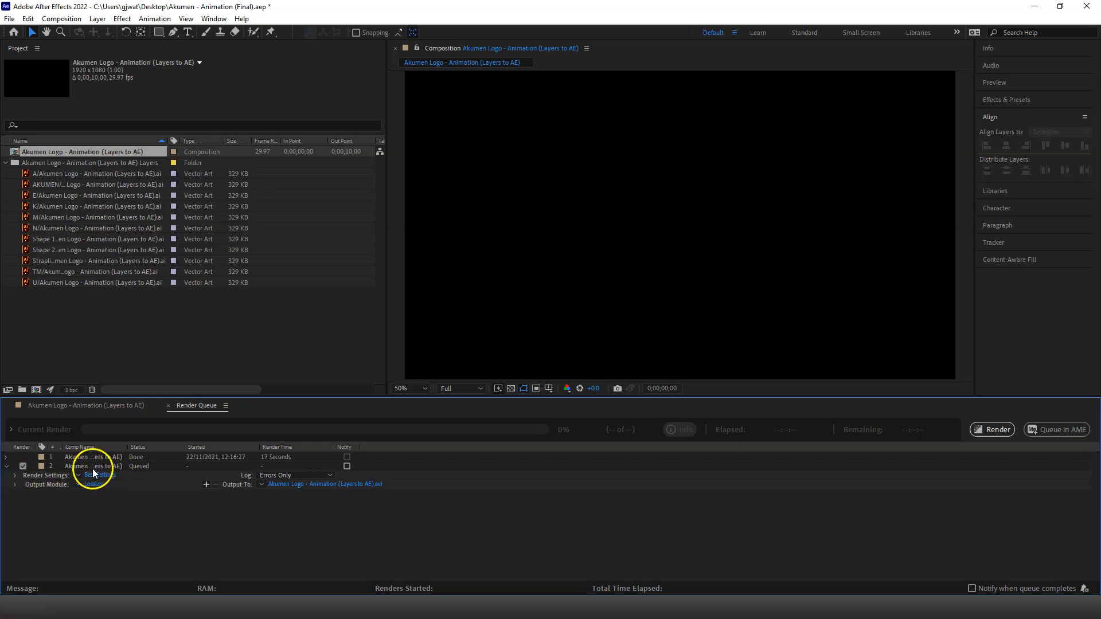
pyautogui.click(41, 465)
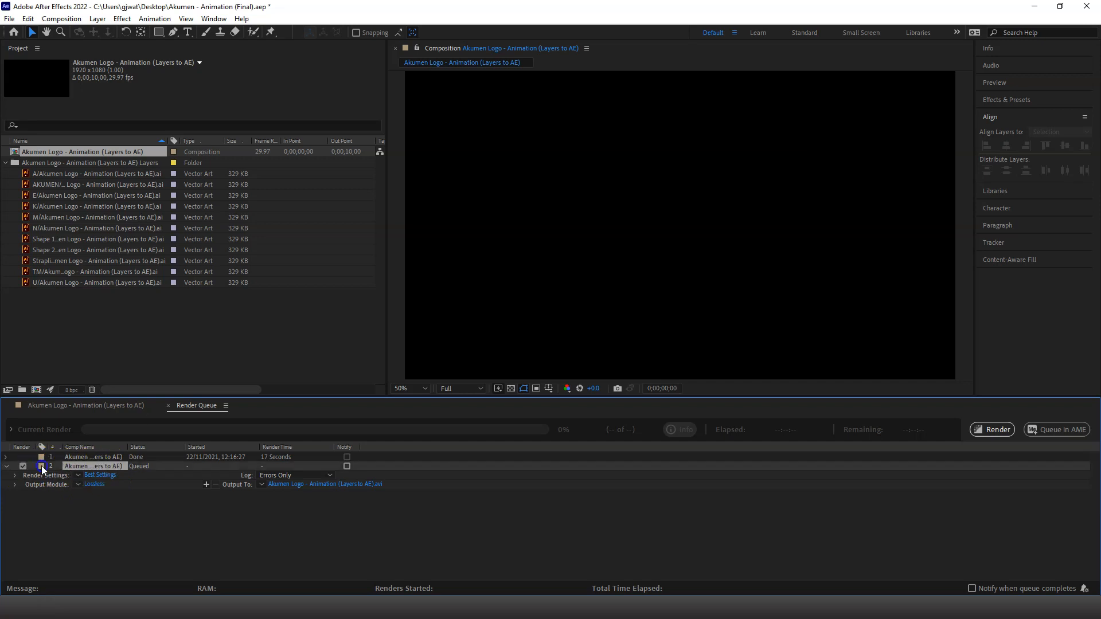
pyautogui.click(71, 316)
pyautogui.click(41, 465)
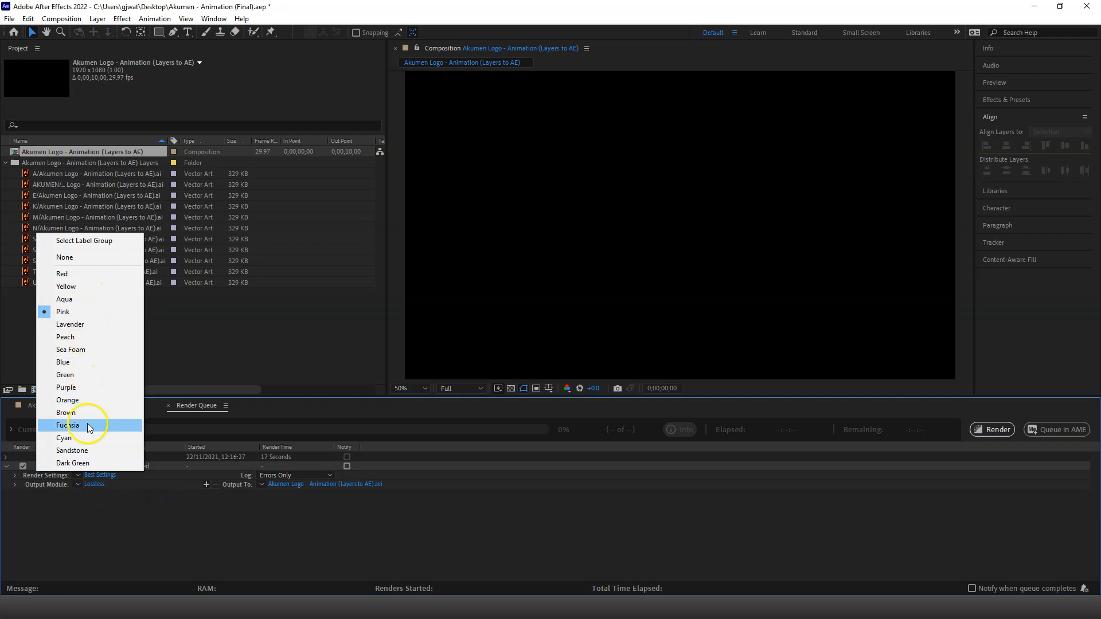
pyautogui.click(85, 440)
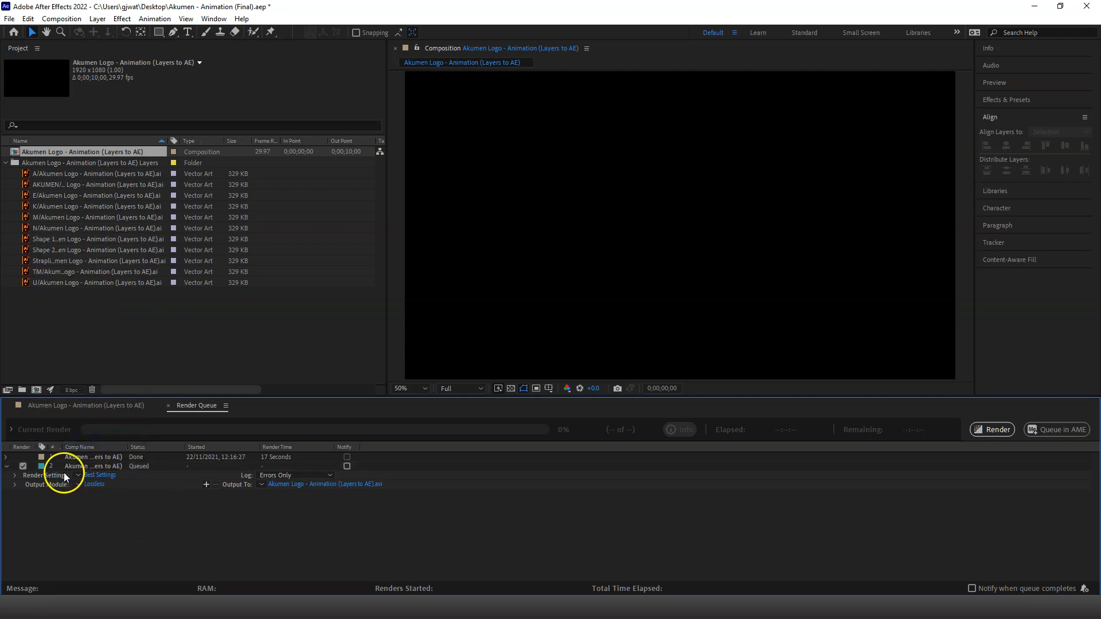
# Examine the quality and resolution options in the queued item's render settings, and cancel the dialog
pyautogui.click(105, 475)
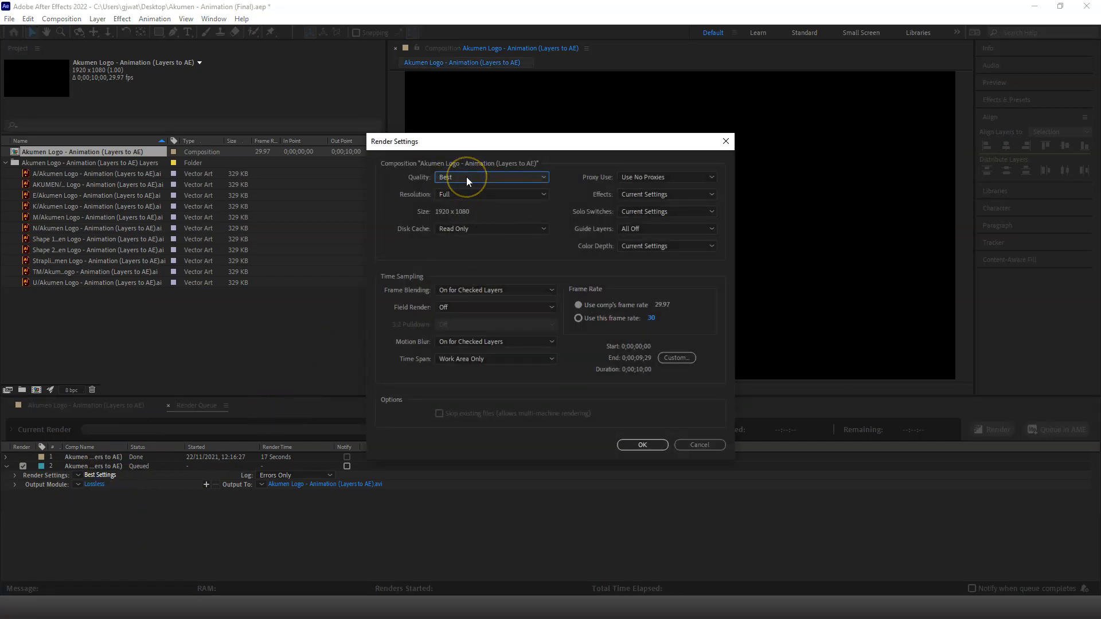
pyautogui.click(458, 195)
pyautogui.click(703, 446)
pyautogui.click(173, 469)
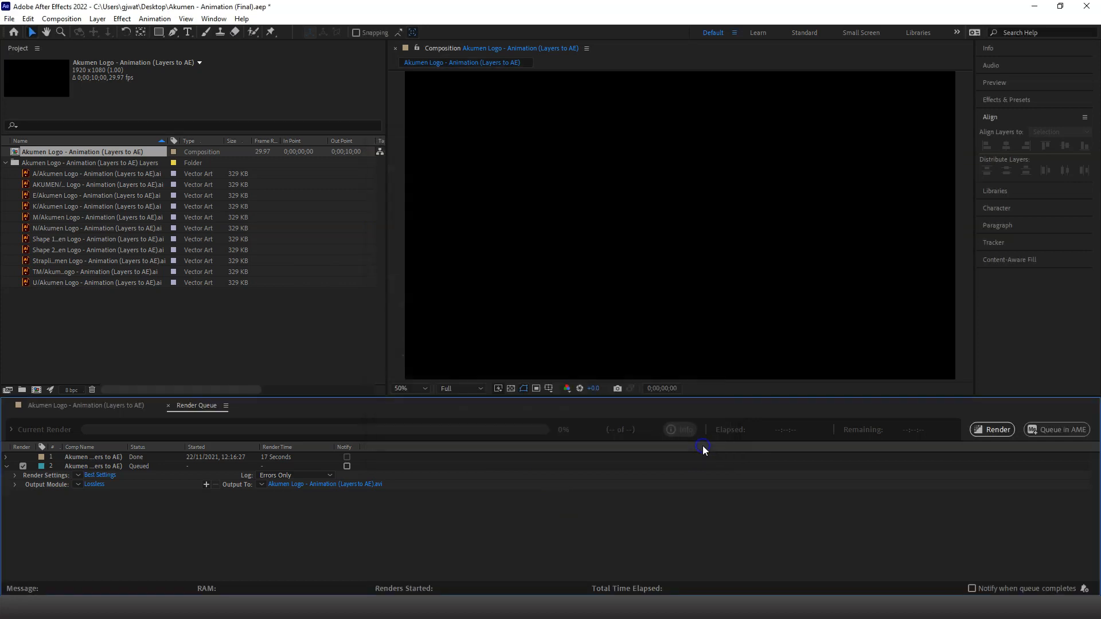
# Configure the queued item's output module with AVI as the format and Audio Output Off
pyautogui.click(95, 484)
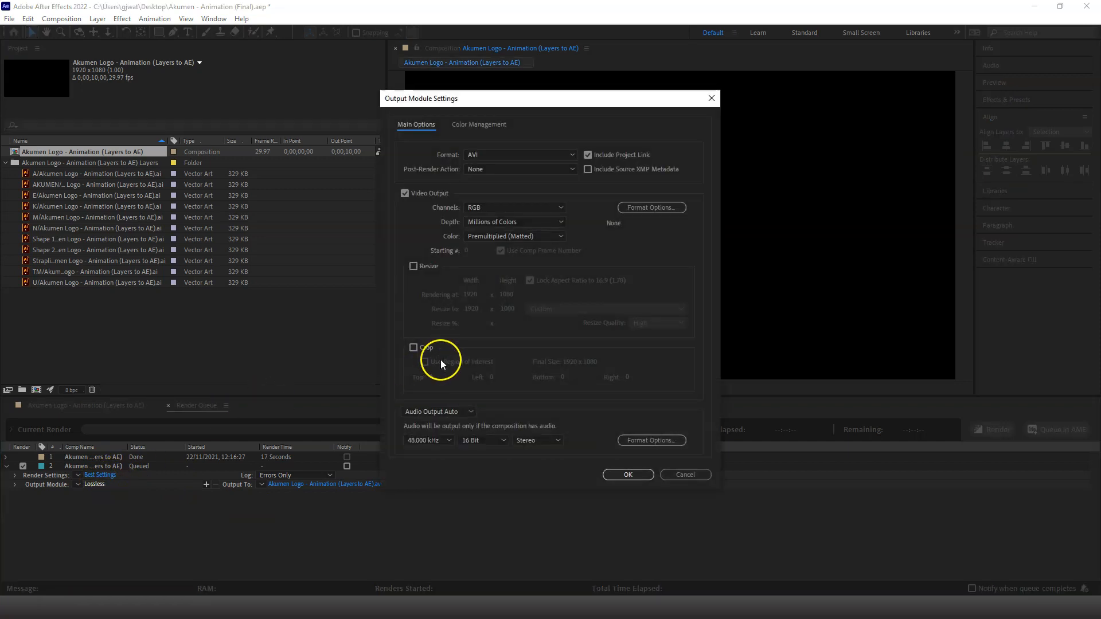
pyautogui.click(571, 156)
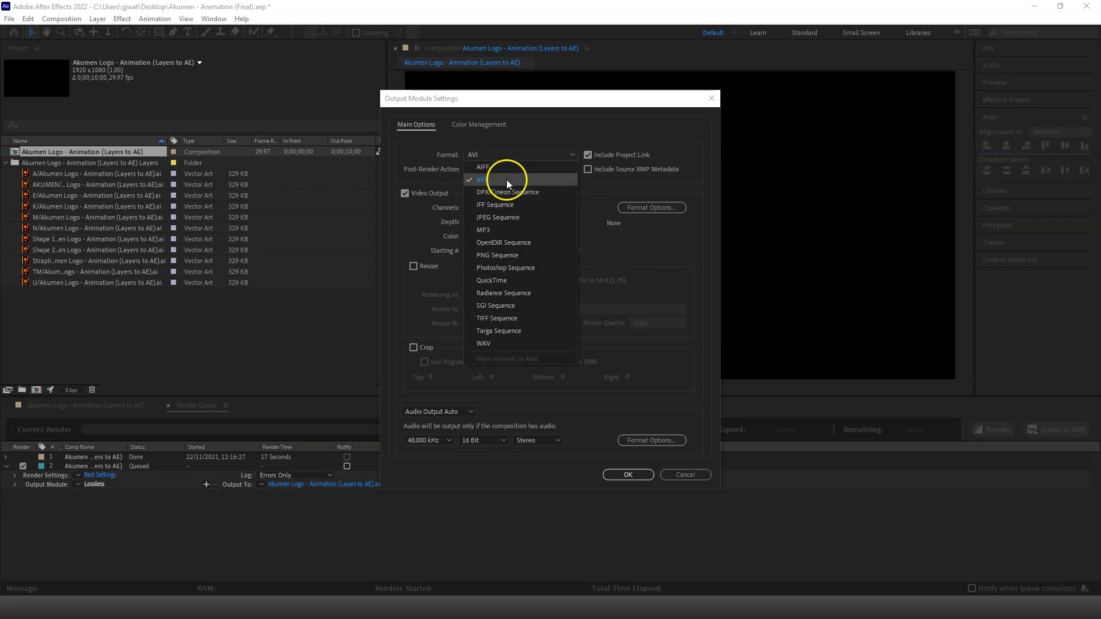
pyautogui.click(597, 195)
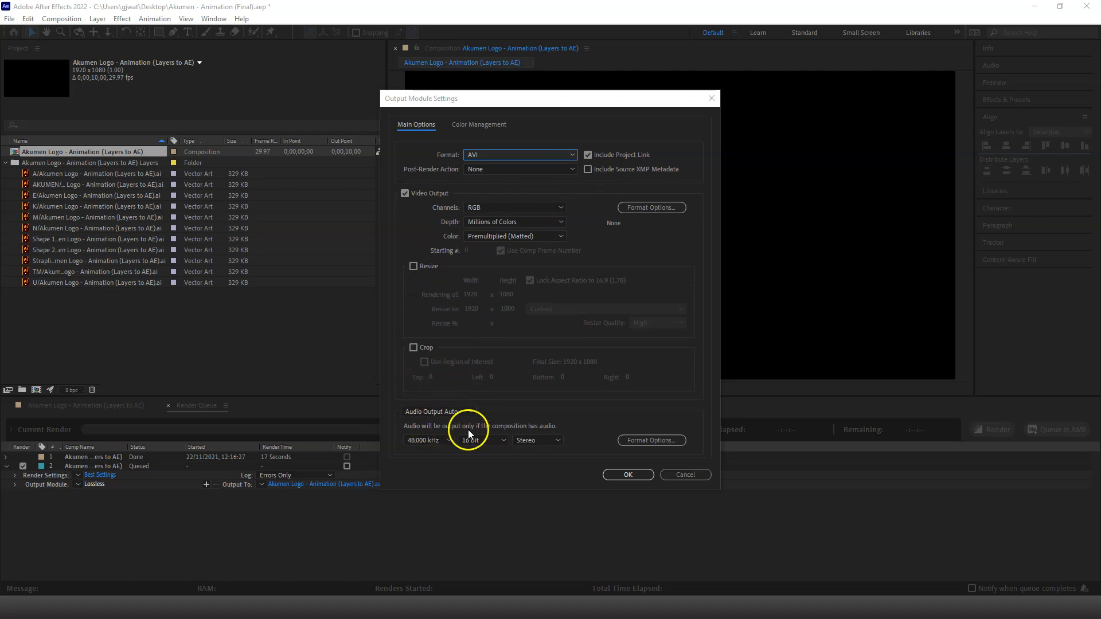
pyautogui.click(429, 409)
pyautogui.click(445, 448)
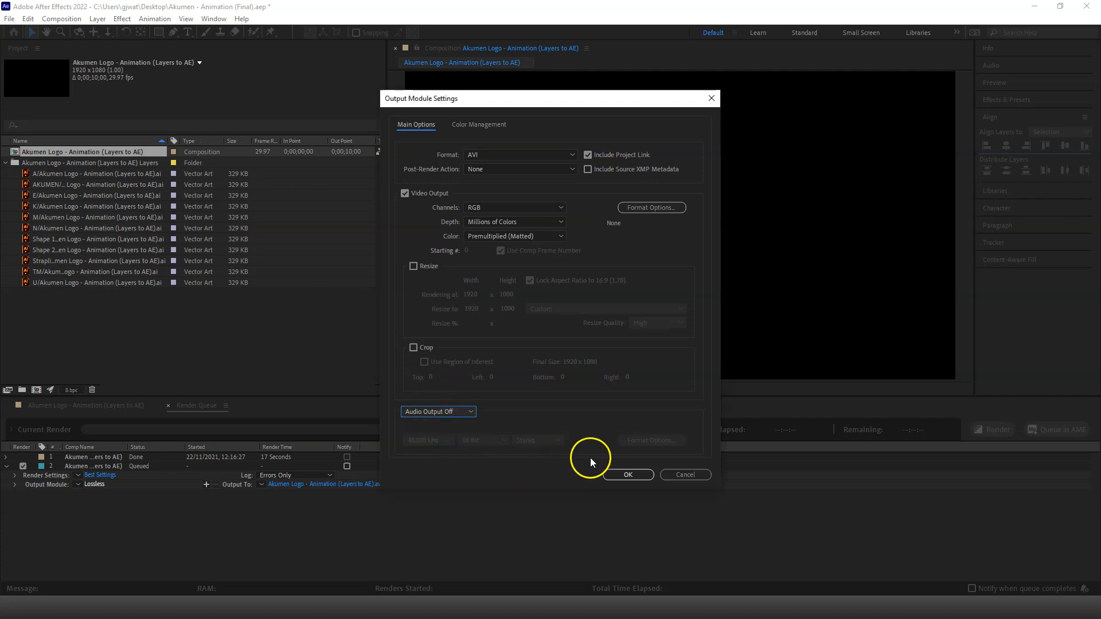
pyautogui.click(625, 475)
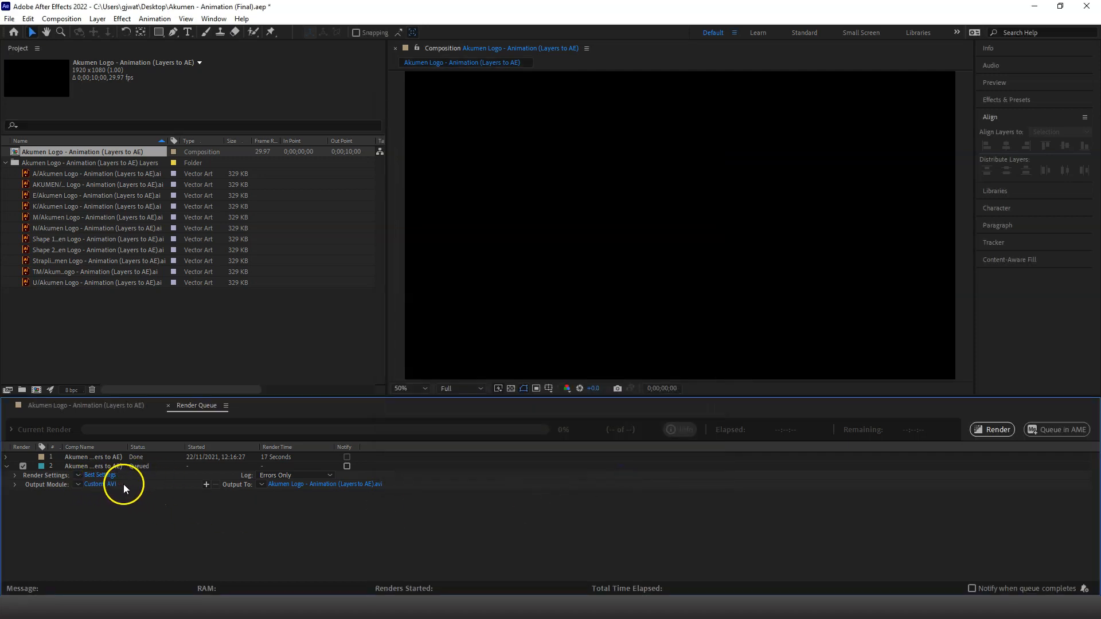
# Set the render's output file to Akumen Logo - Animation (Video).avi on the Desktop
pyautogui.click(356, 483)
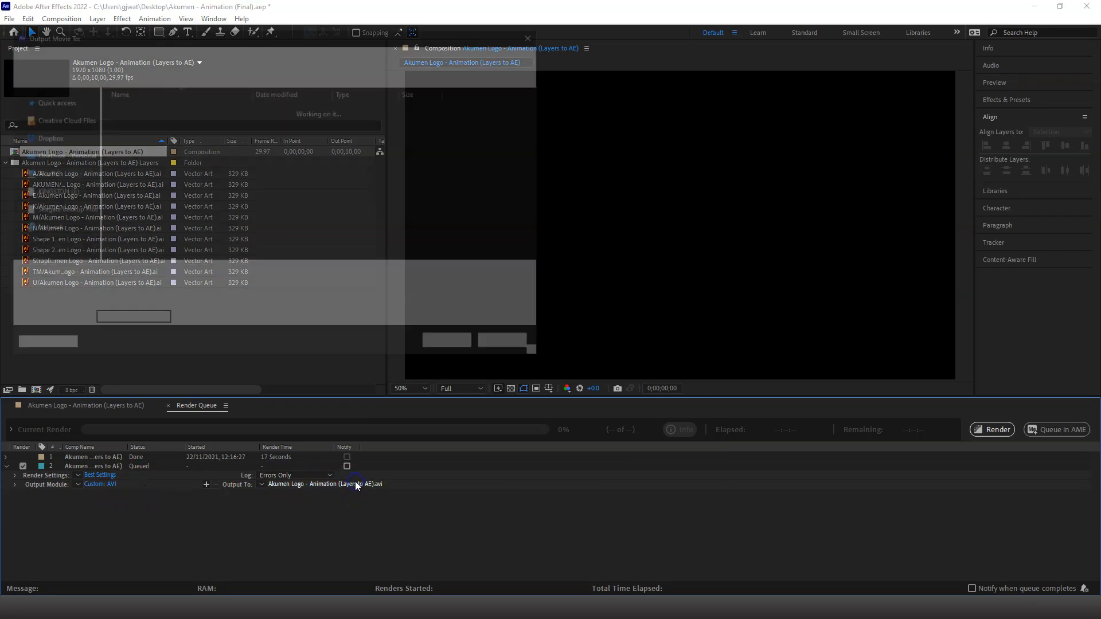
pyautogui.click(205, 277)
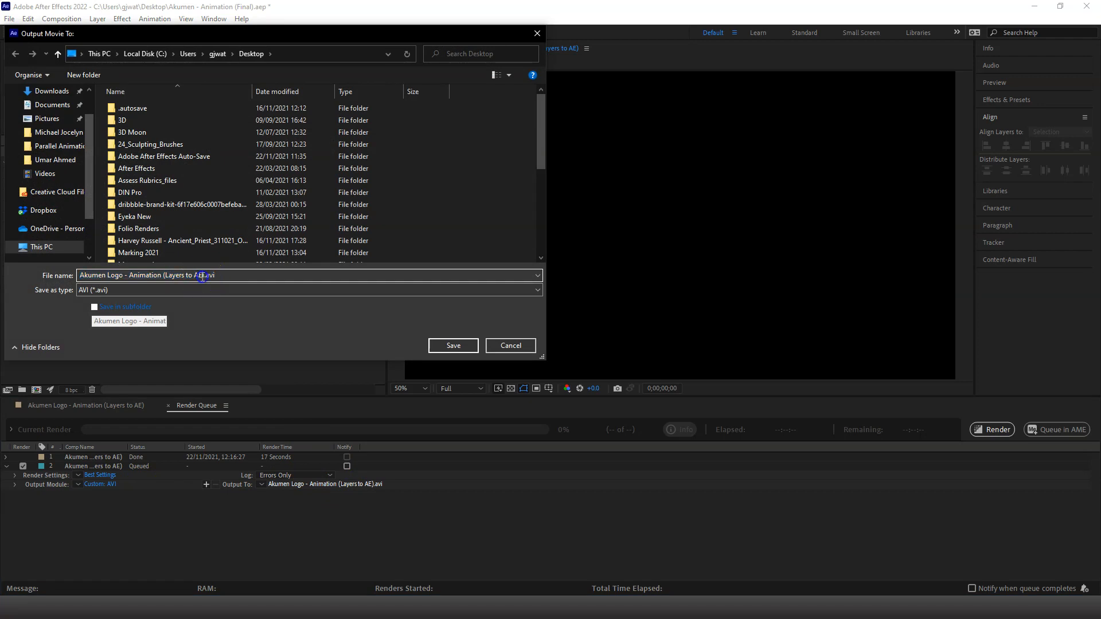
pyautogui.moveTo(204, 277); pyautogui.dragTo(165, 277)
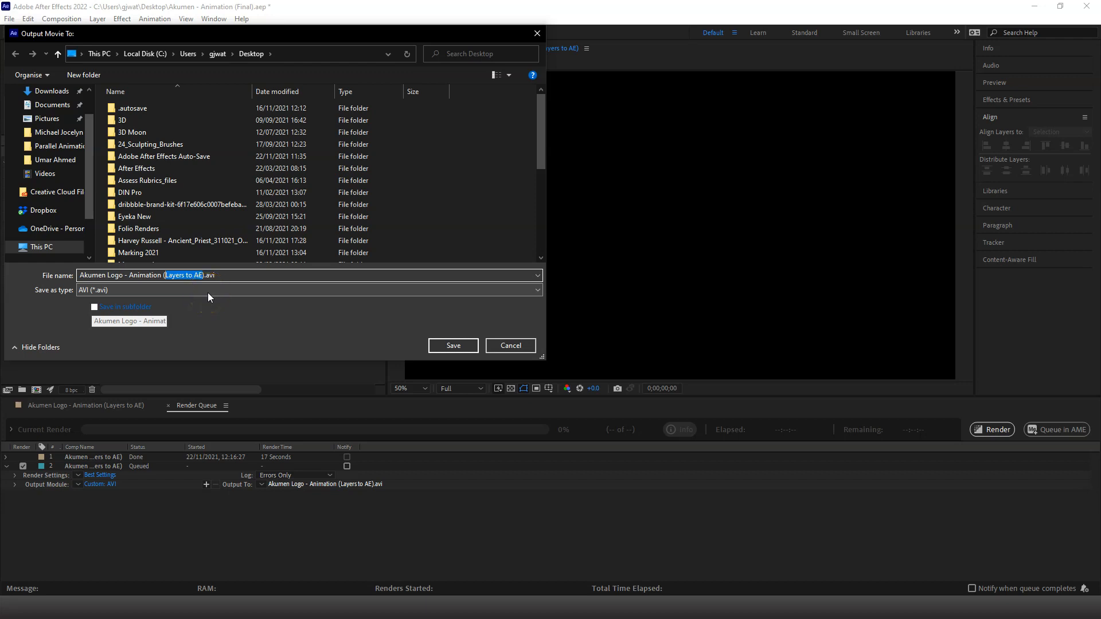
pyautogui.write('Video')
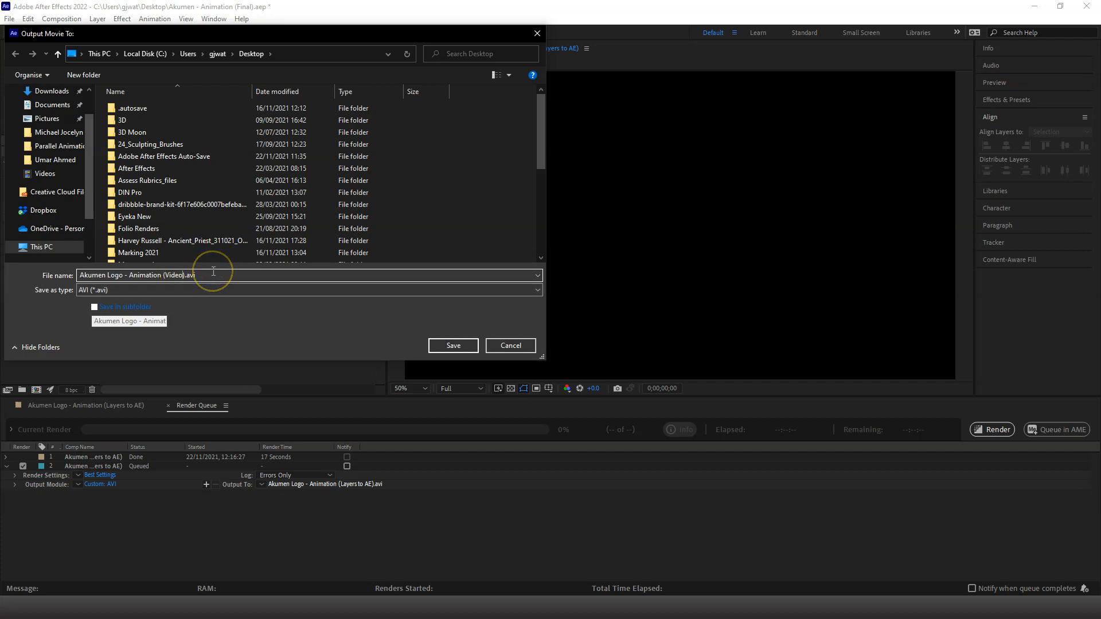
pyautogui.click(453, 346)
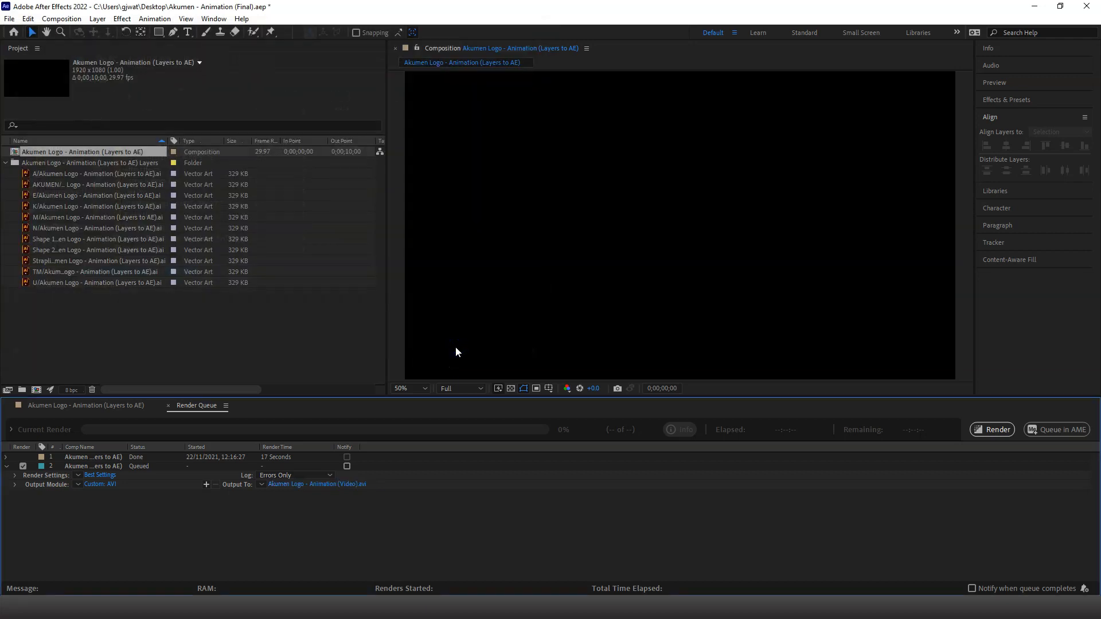
# Render the queued composition directly from the Render Queue
pyautogui.click(1077, 436)
pyautogui.click(1015, 431)
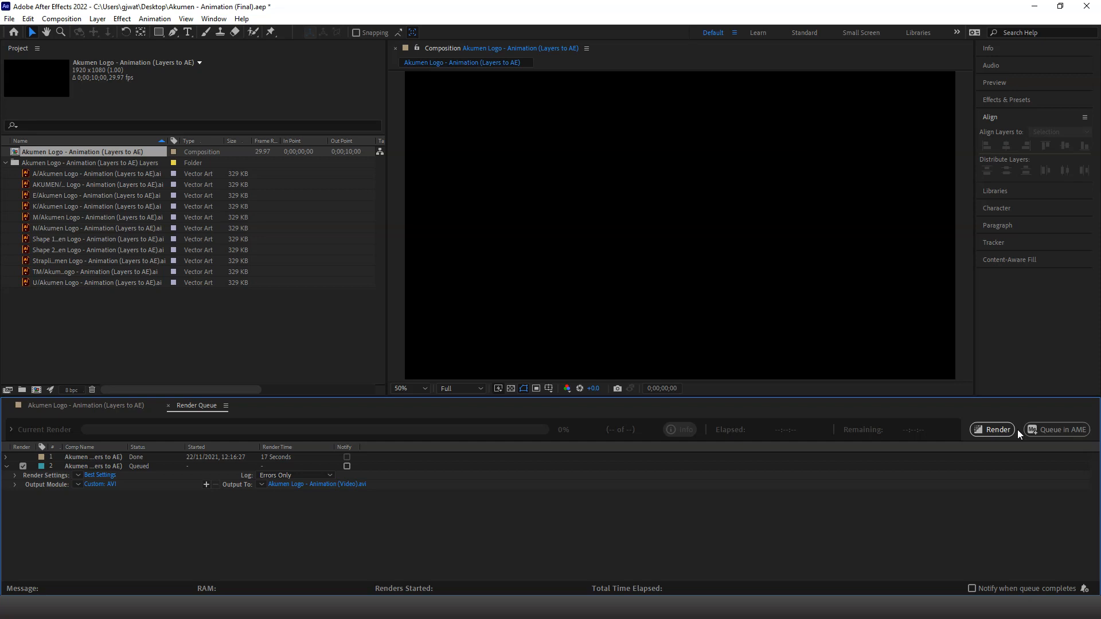
pyautogui.click(996, 430)
pyautogui.click(993, 431)
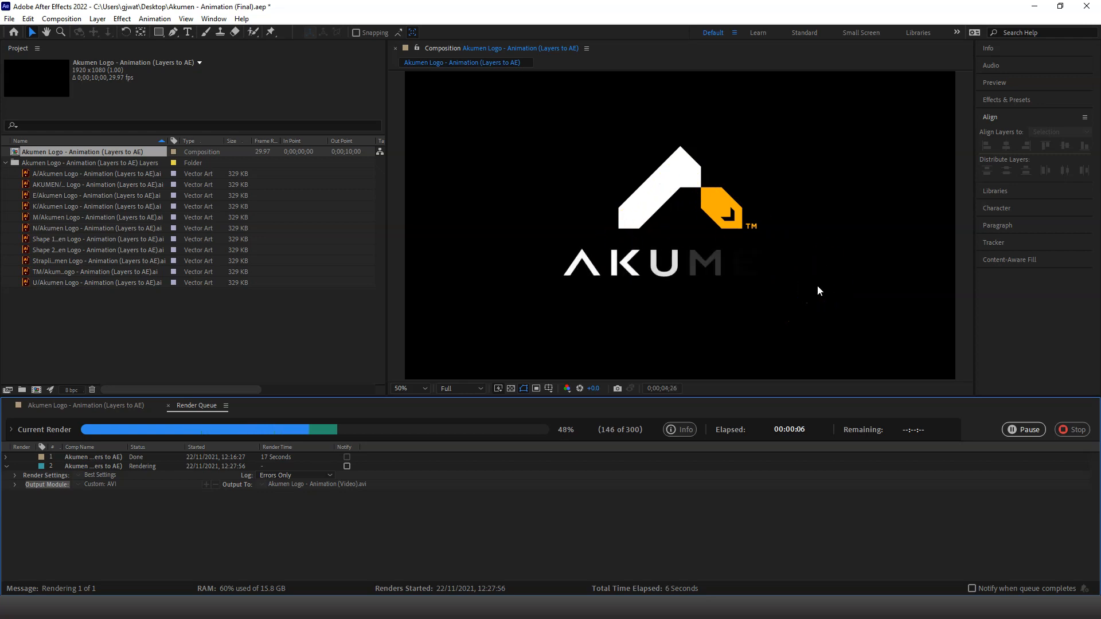
pyautogui.click(561, 281)
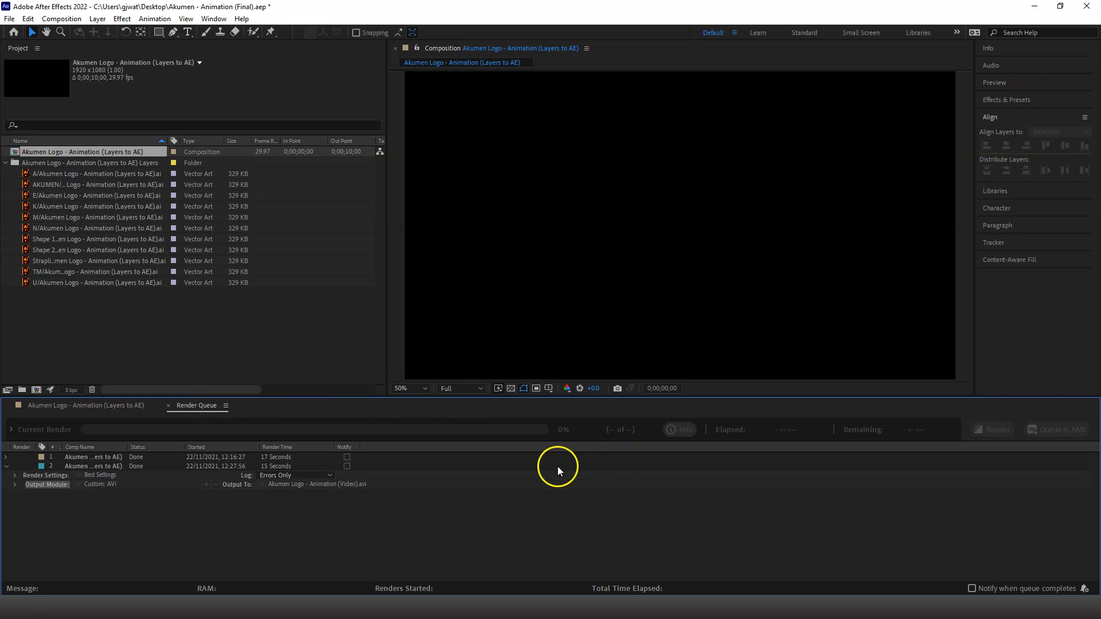
# Switch to the Desktop folder in File Explorer and locate the rendered file Akumen Logo - Animation (Video).avi
pyautogui.hotkey('alt', 'Tab')
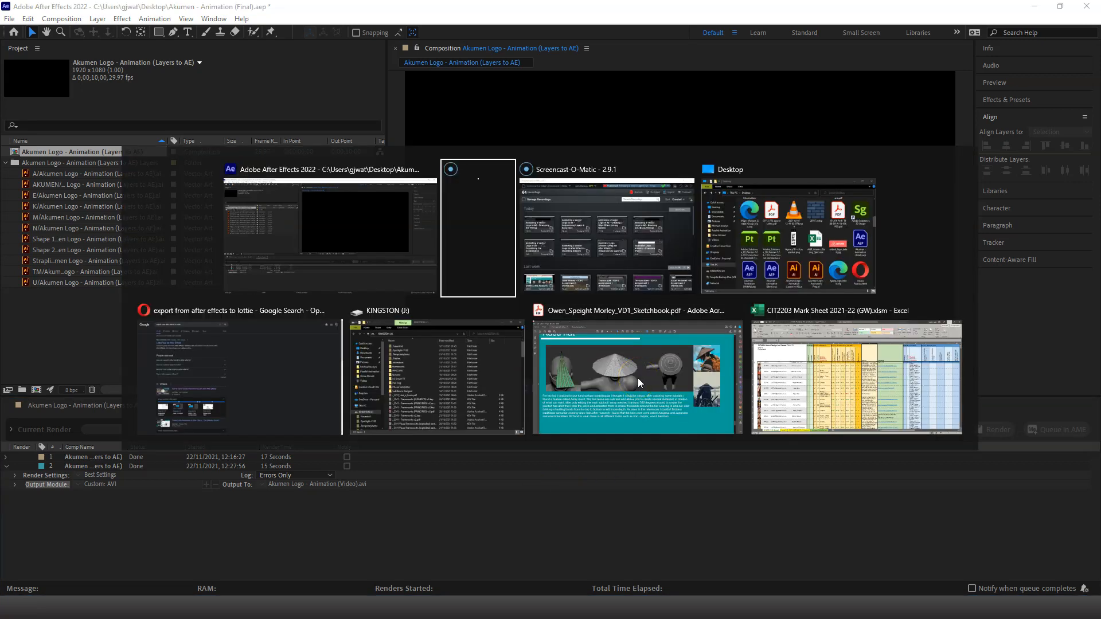
pyautogui.press('Tab')
pyautogui.press('Tab')
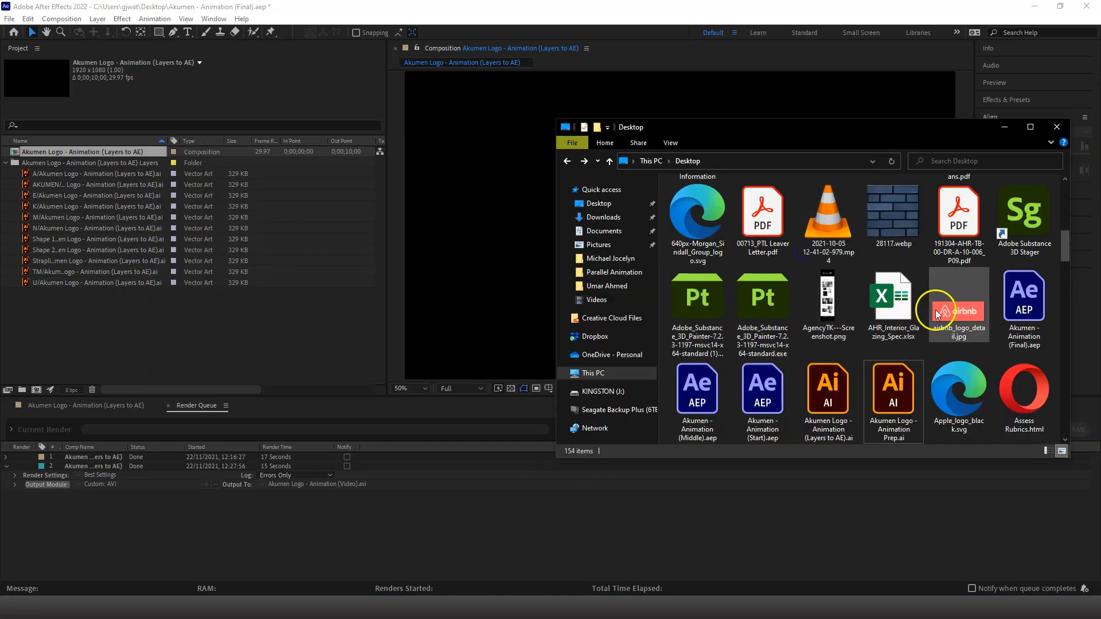
pyautogui.scroll(-5, 920, 307)
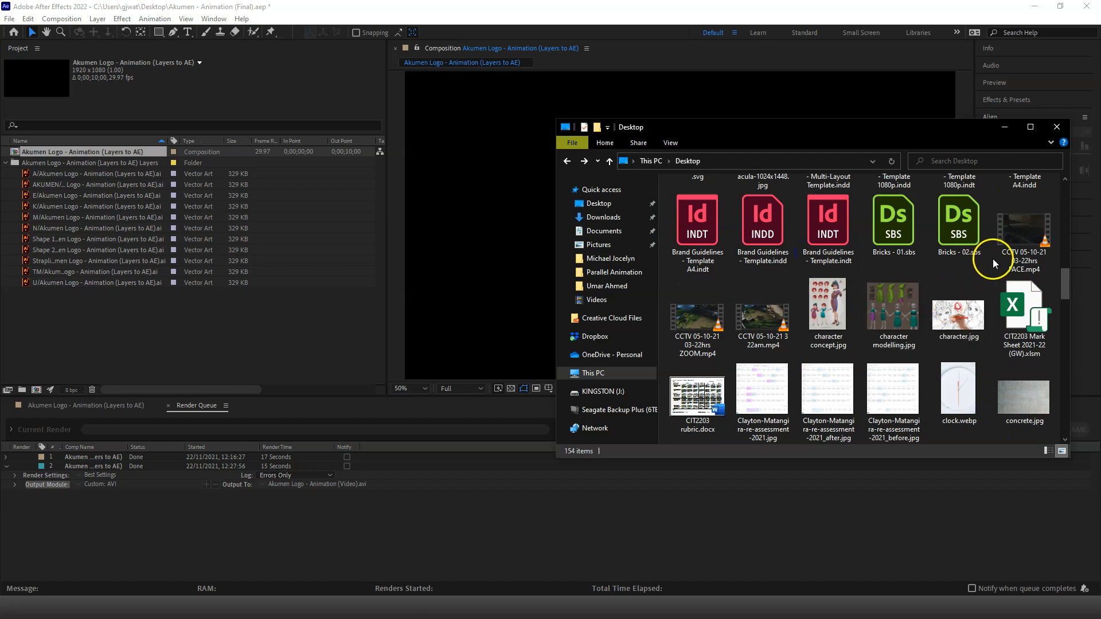
pyautogui.scroll(10, 954, 310)
pyautogui.scroll(-4, 955, 312)
pyautogui.scroll(-2, 954, 313)
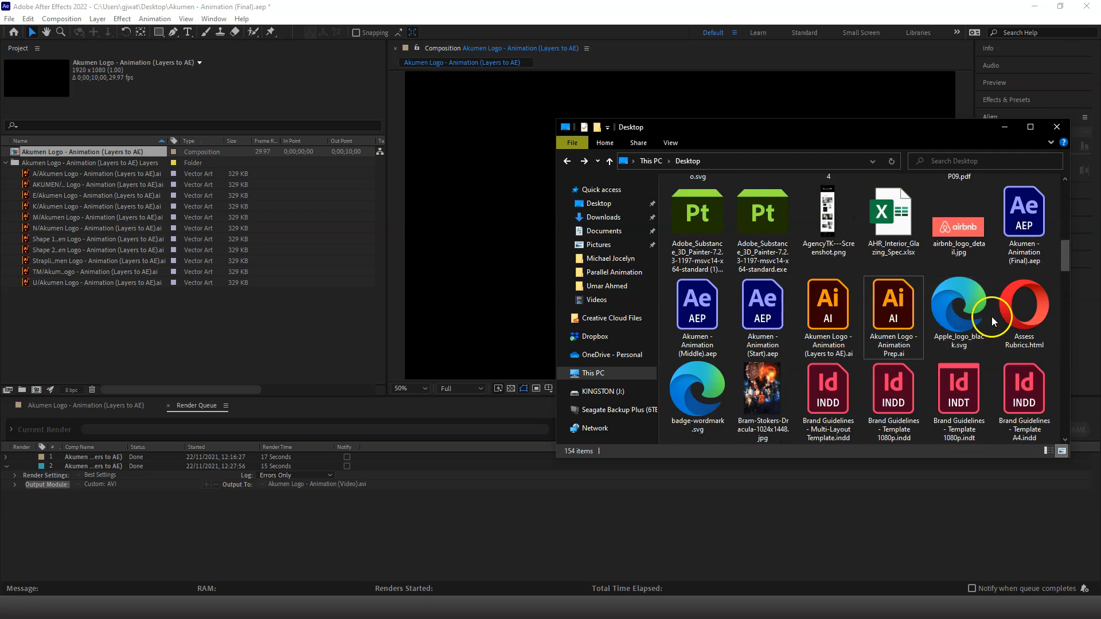
pyautogui.scroll(-15, 1007, 335)
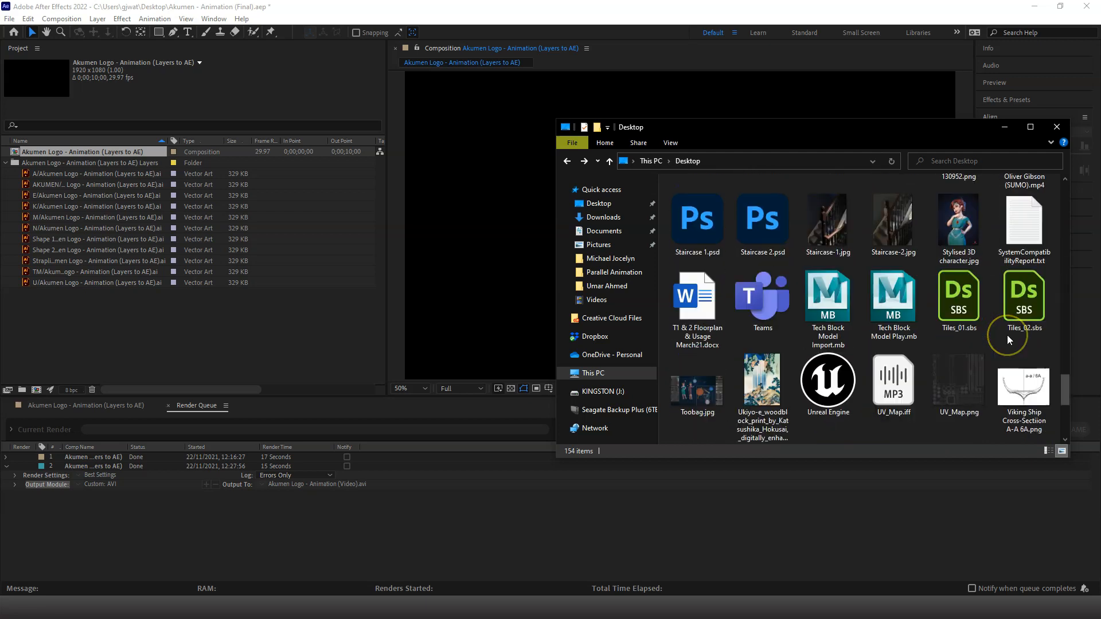
pyautogui.click(894, 383)
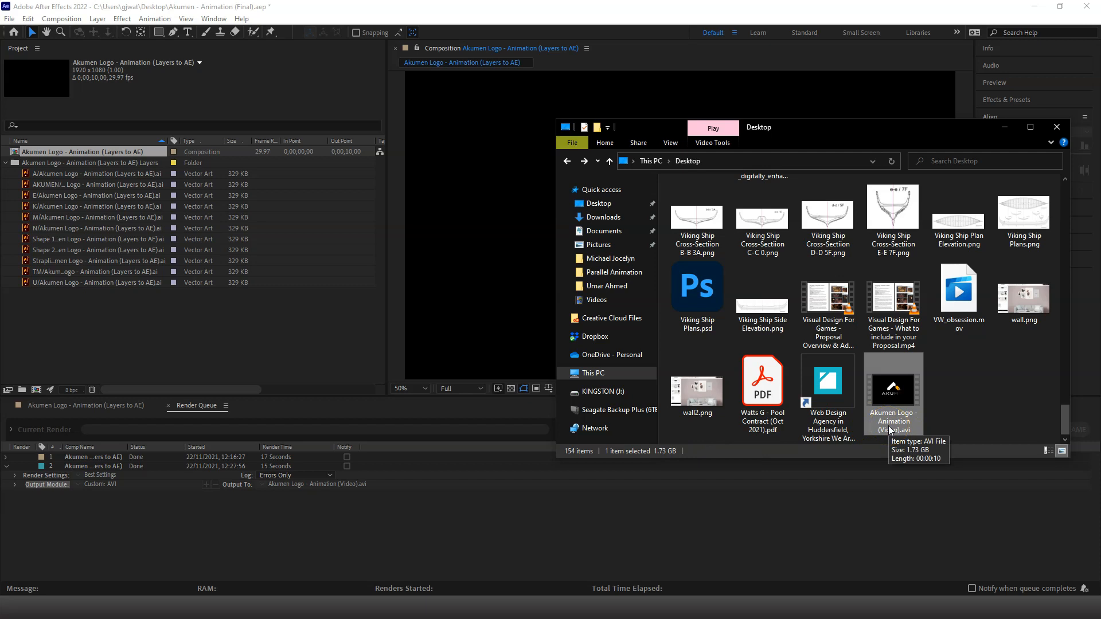
pyautogui.click(947, 387)
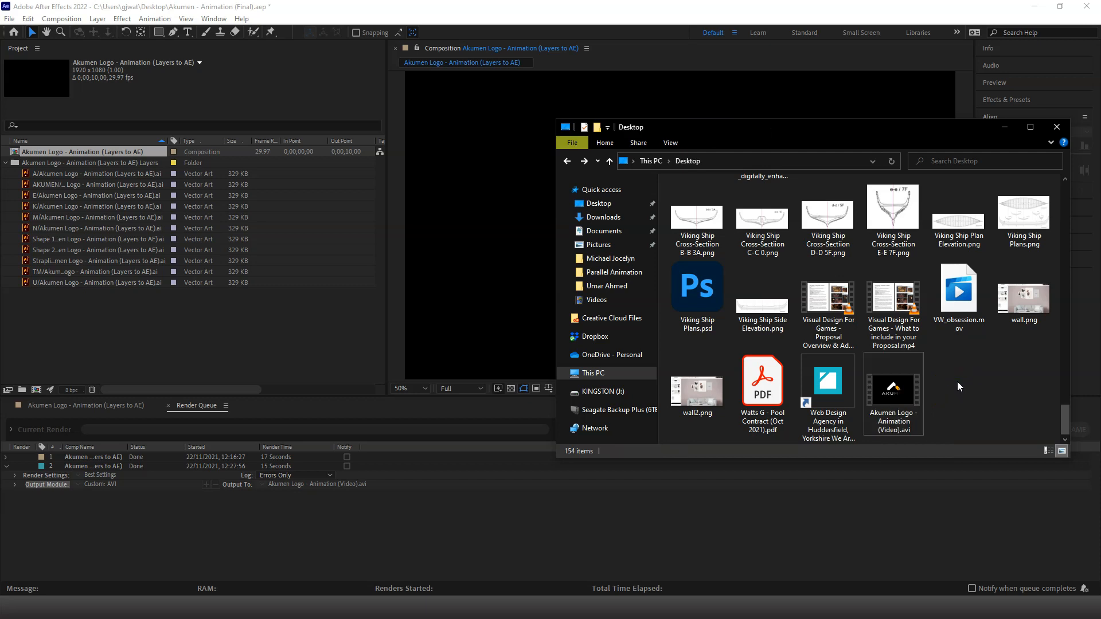
# Launch HandBrake and load Akumen Logo - Animation (Video).avi from the Desktop folder as its source
pyautogui.click(158, 612)
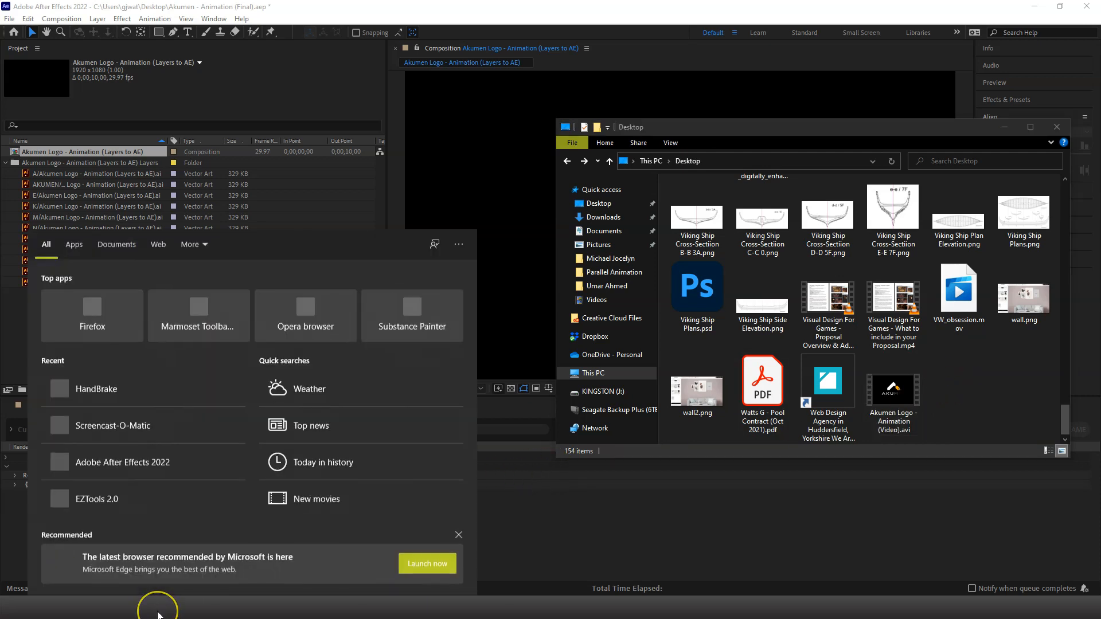
pyautogui.write('hand')
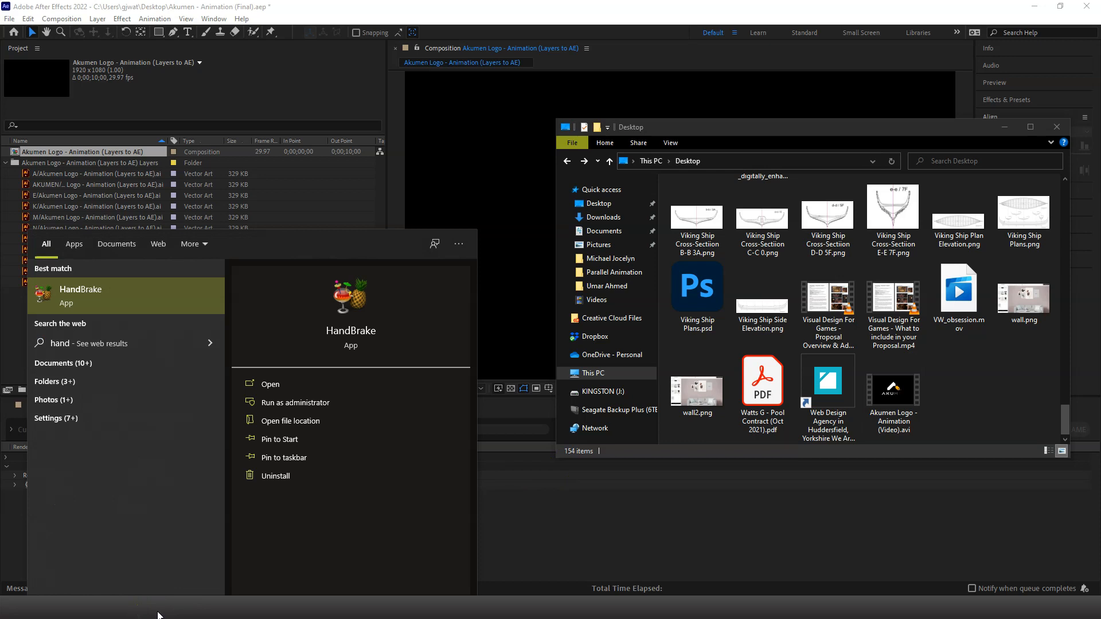
pyautogui.click(91, 299)
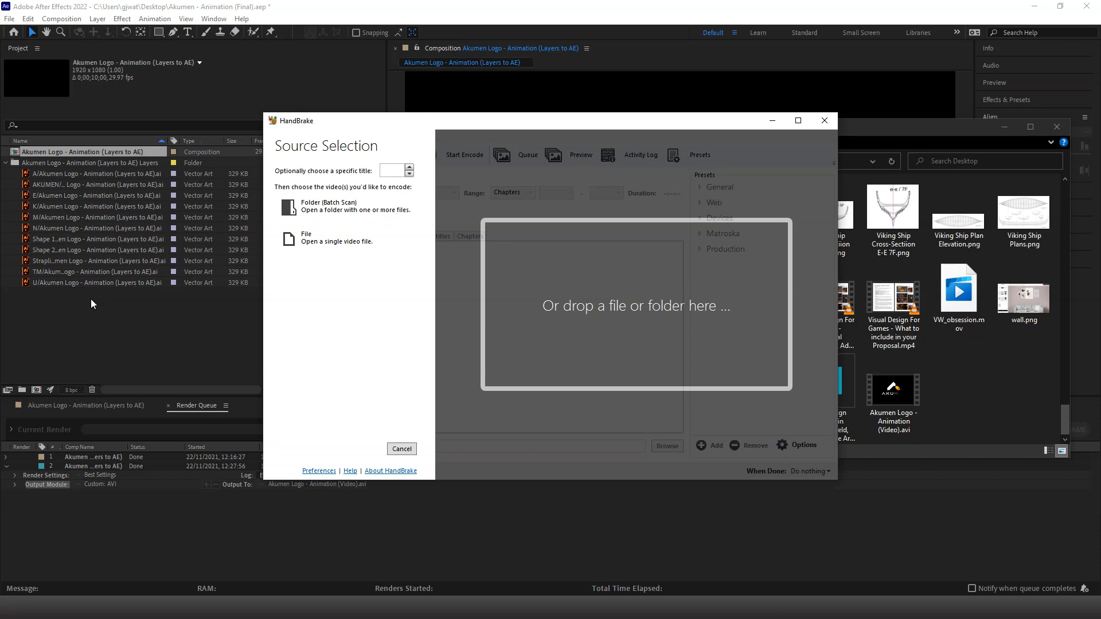
pyautogui.moveTo(596, 123); pyautogui.dragTo(370, 141)
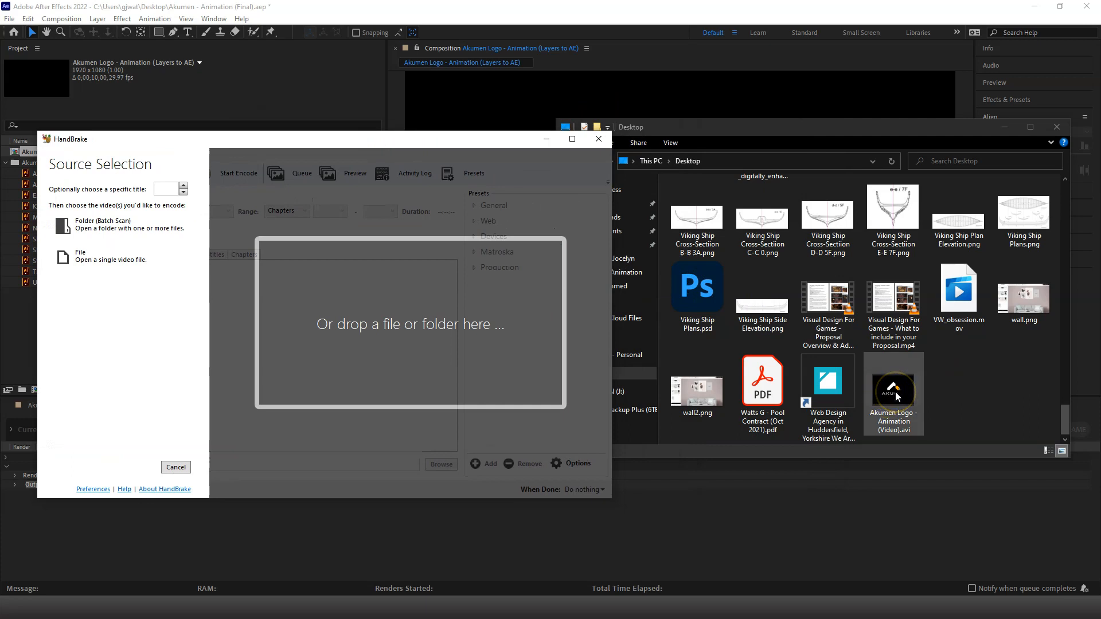
pyautogui.moveTo(895, 391); pyautogui.dragTo(489, 344)
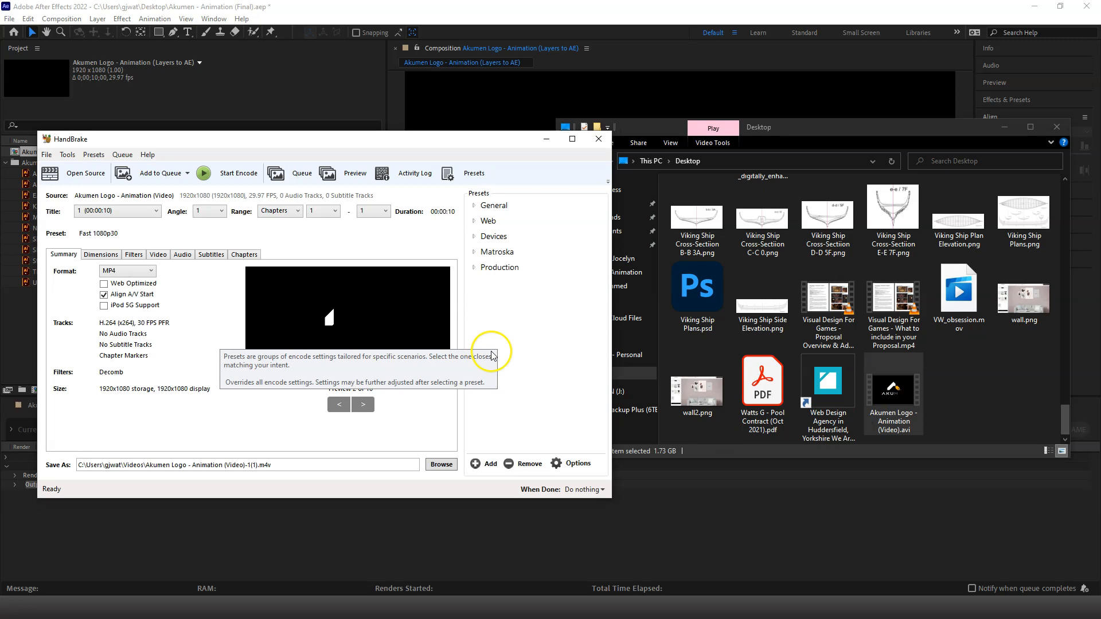
# Set the output format to MP4 and enable Web Optimized
pyautogui.click(130, 270)
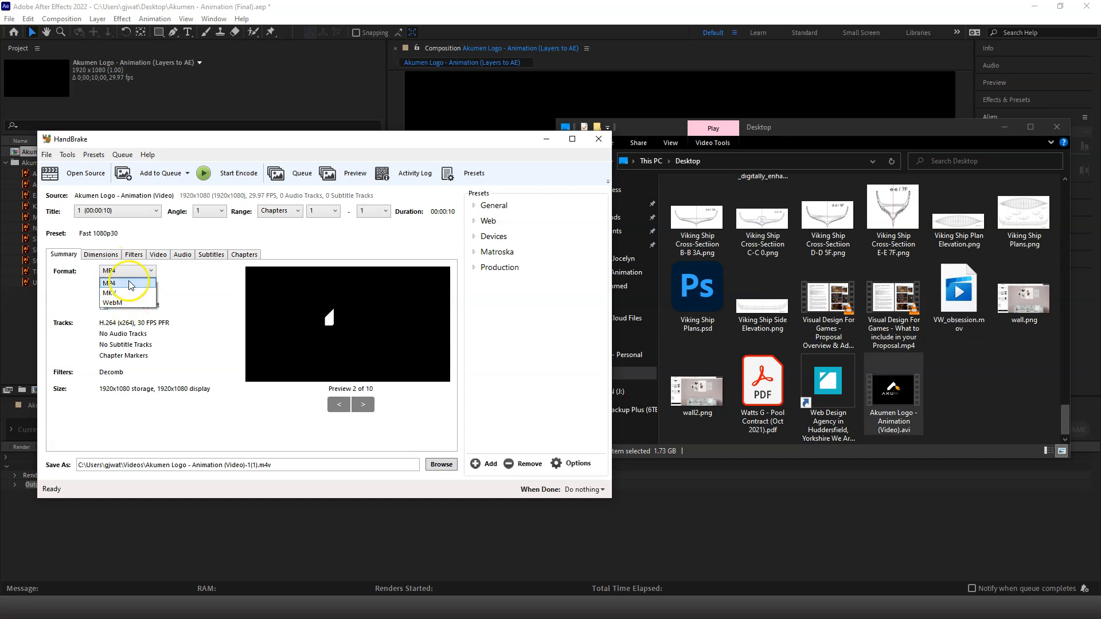
pyautogui.click(131, 283)
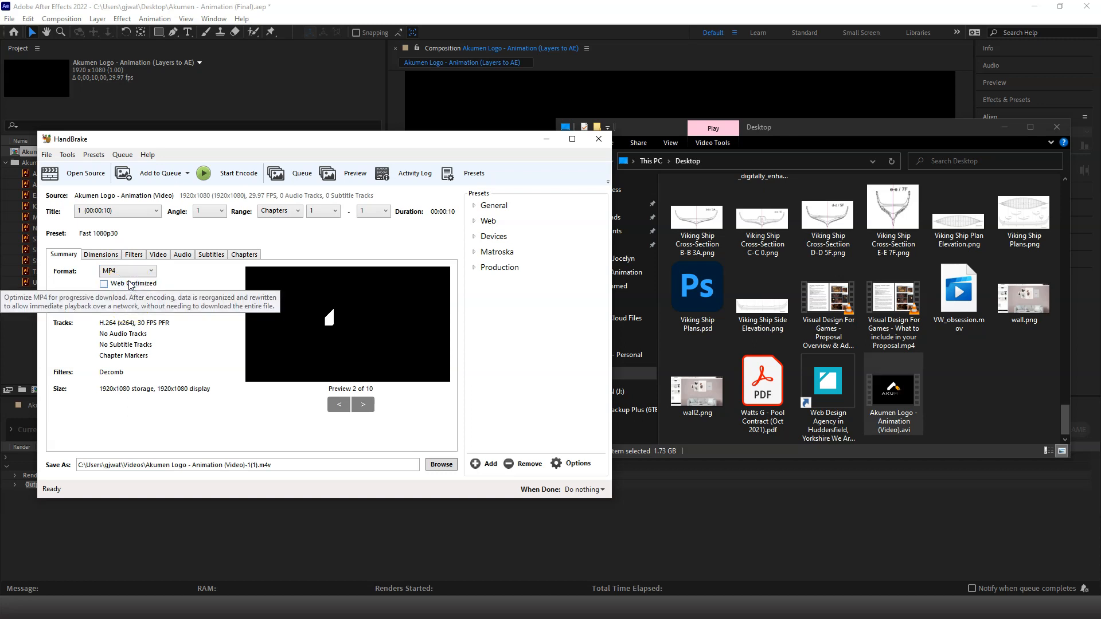
pyautogui.click(130, 285)
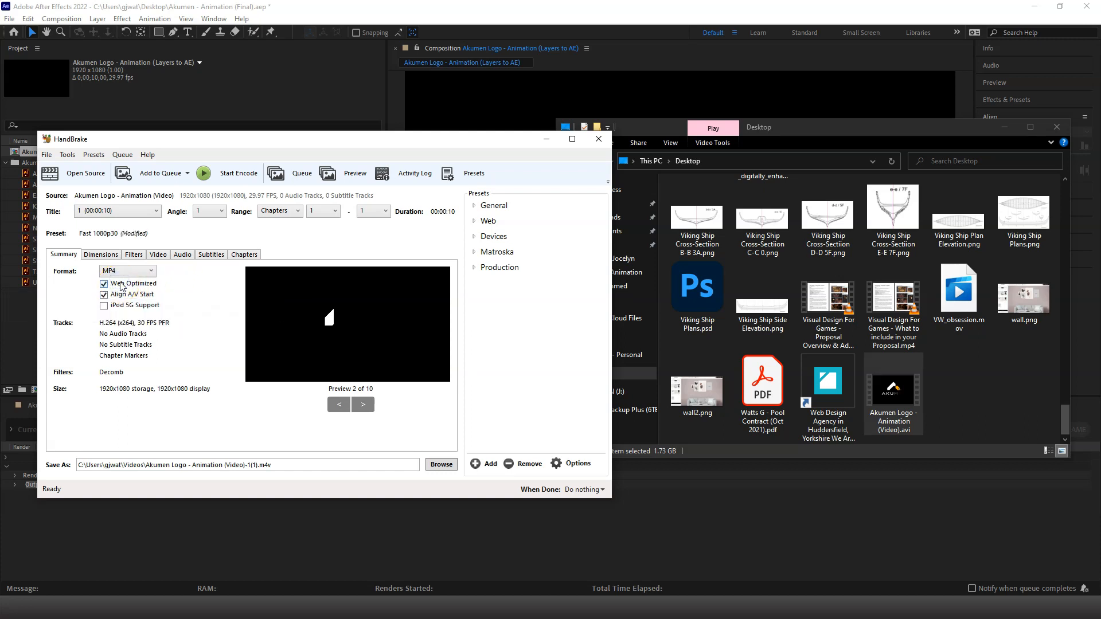
# Choose H.264 (x264) as the video codec and check the audio track list
pyautogui.click(159, 256)
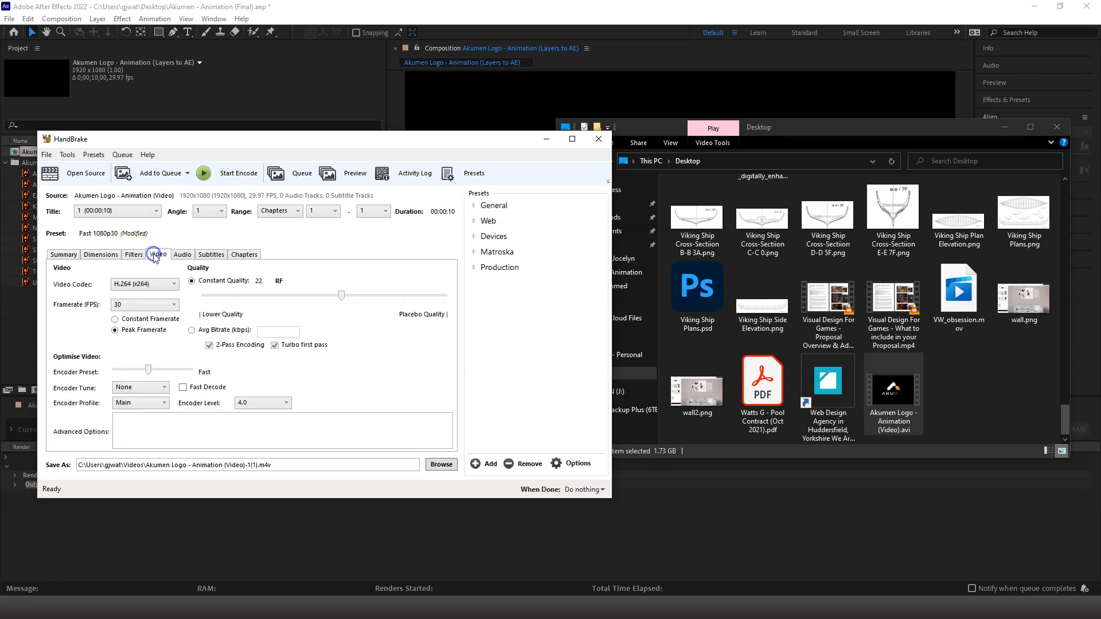
pyautogui.click(145, 285)
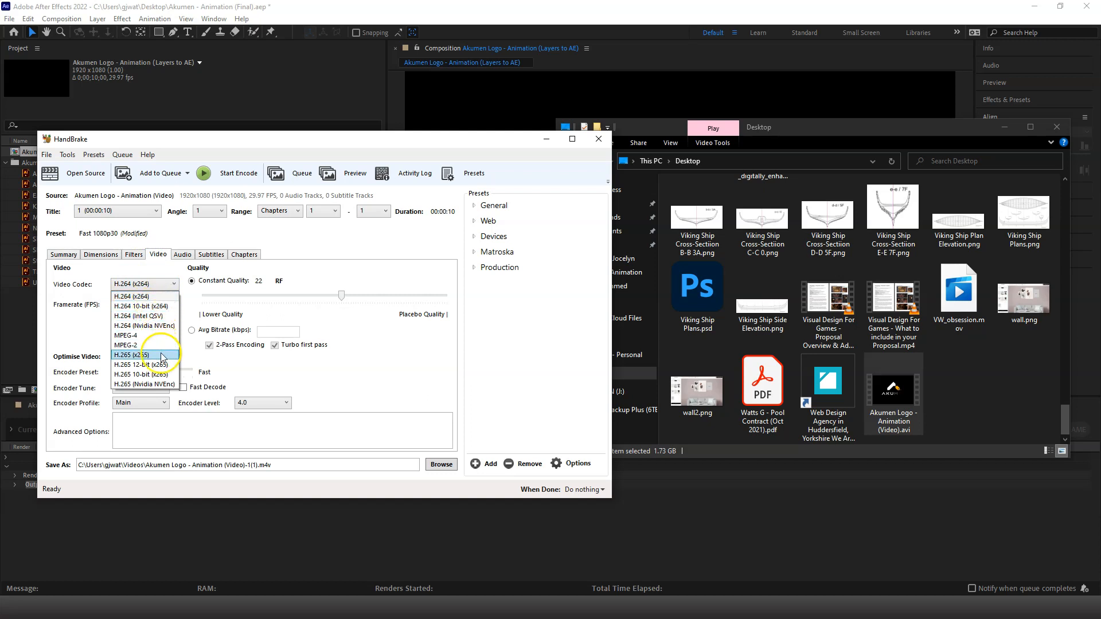
pyautogui.click(160, 298)
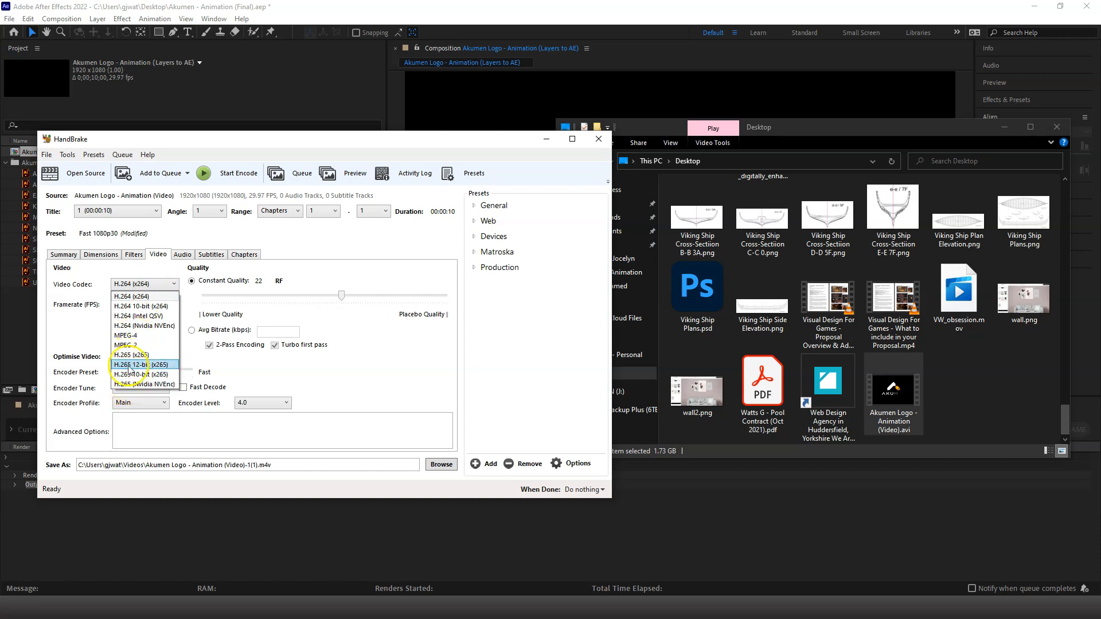
pyautogui.click(149, 295)
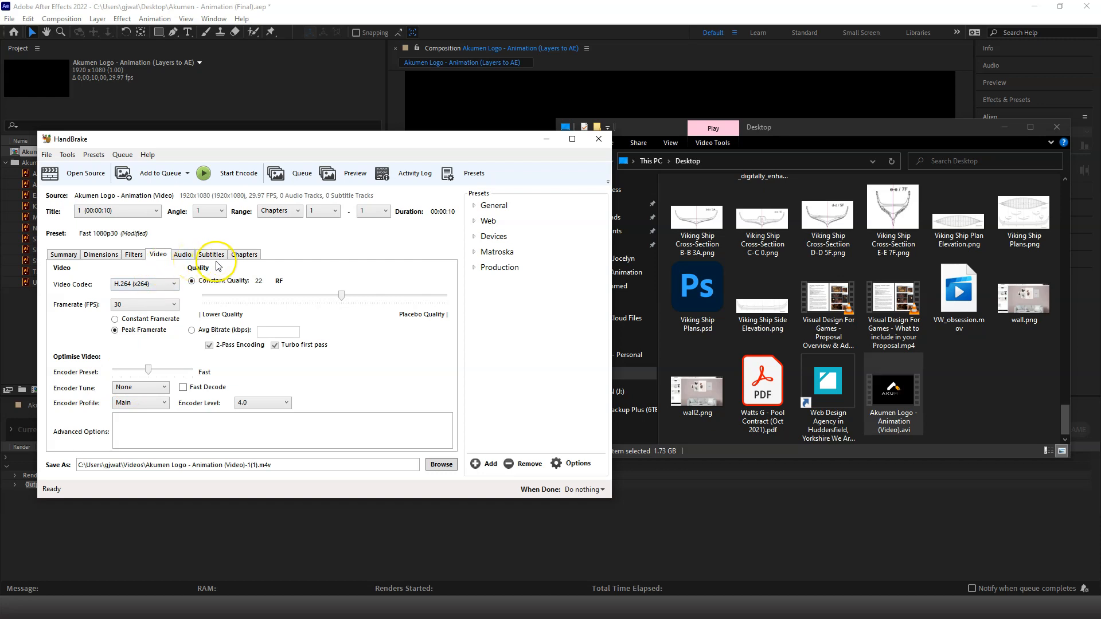
pyautogui.click(183, 256)
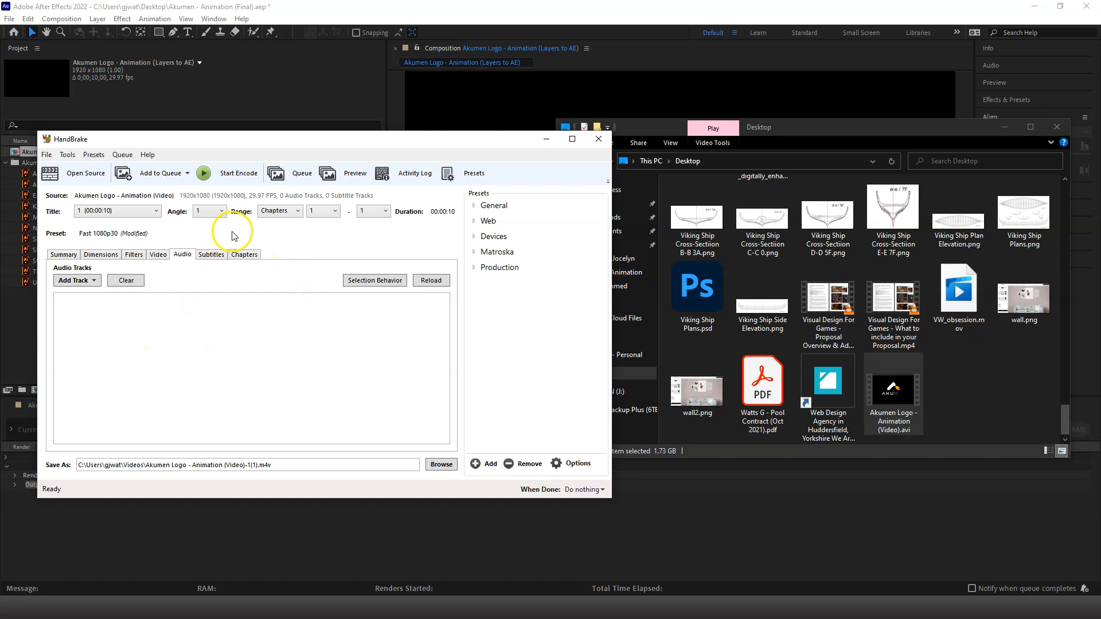
# Set the output file to Akumen Logo - Animation (Video).m4v on the Desktop and start the encode
pyautogui.click(442, 464)
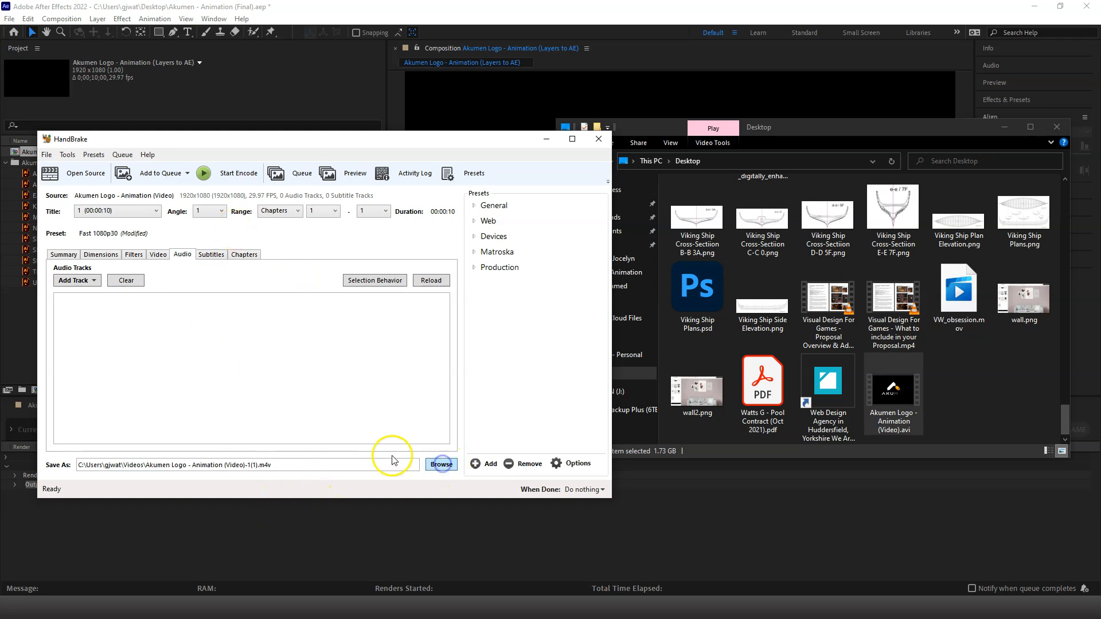
pyautogui.scroll(3, 104, 270)
pyautogui.click(86, 237)
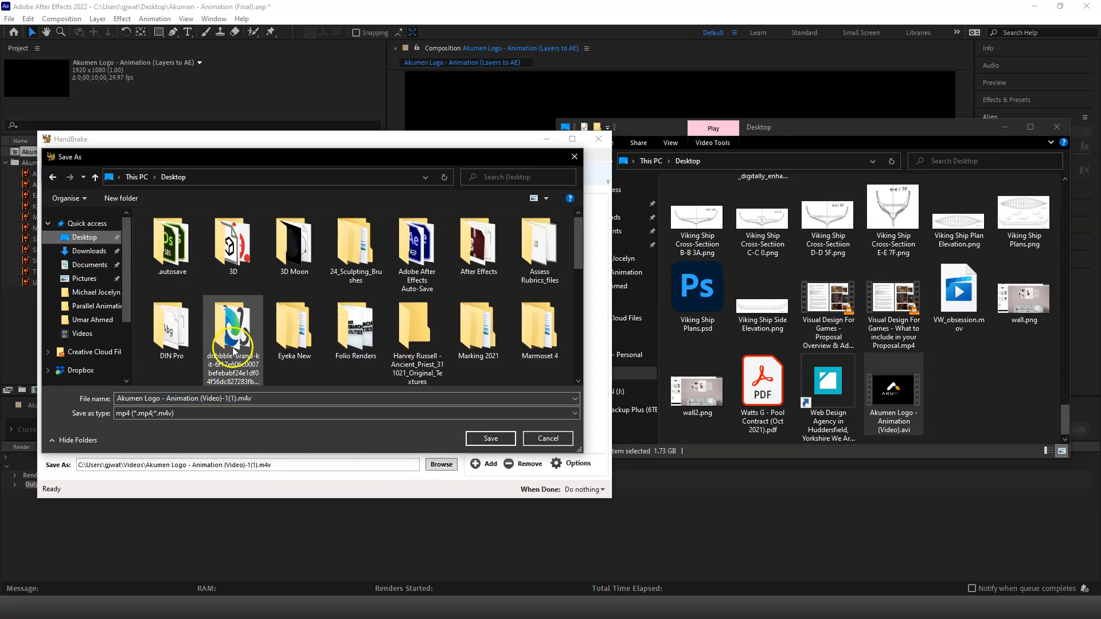
pyautogui.click(250, 397)
pyautogui.click(234, 398)
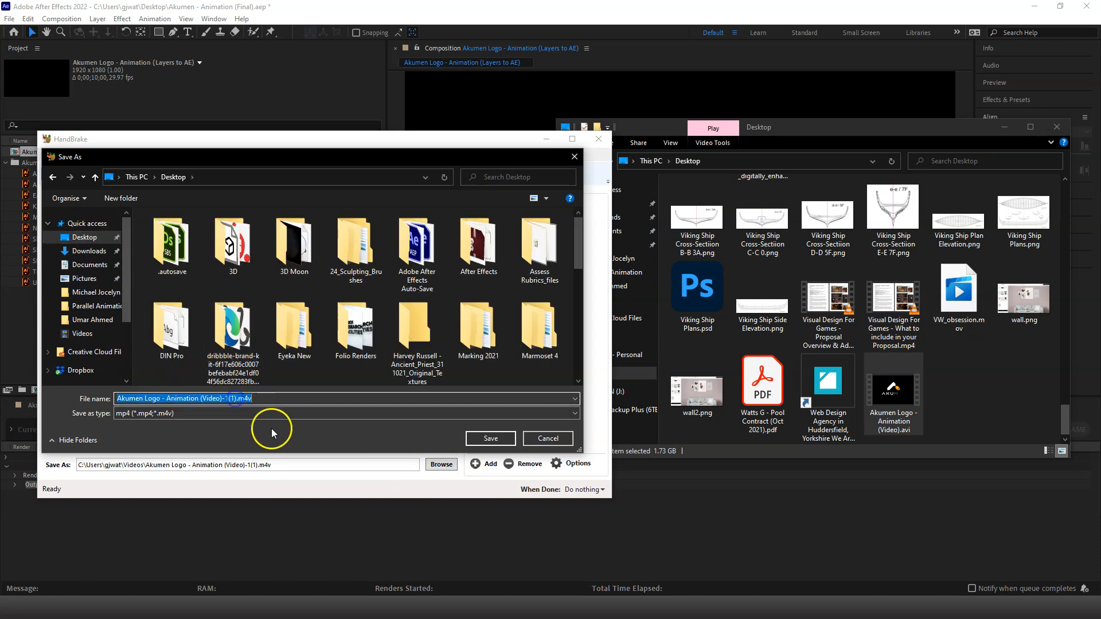
pyautogui.click(235, 397)
pyautogui.press('BackSpace')
pyautogui.press('BackSpace')
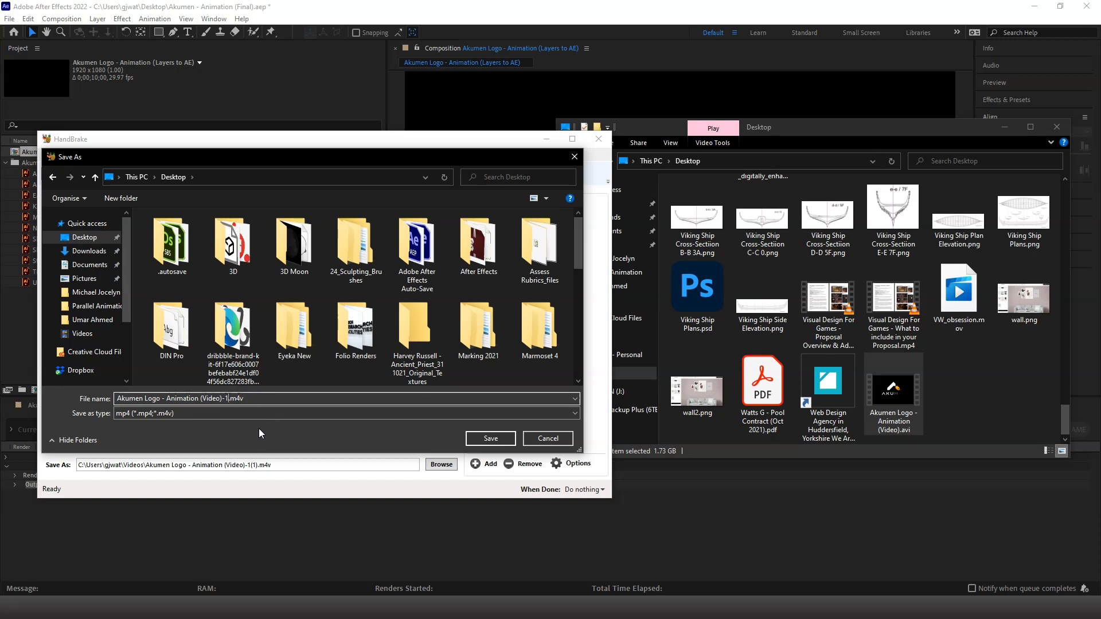
pyautogui.click(435, 414)
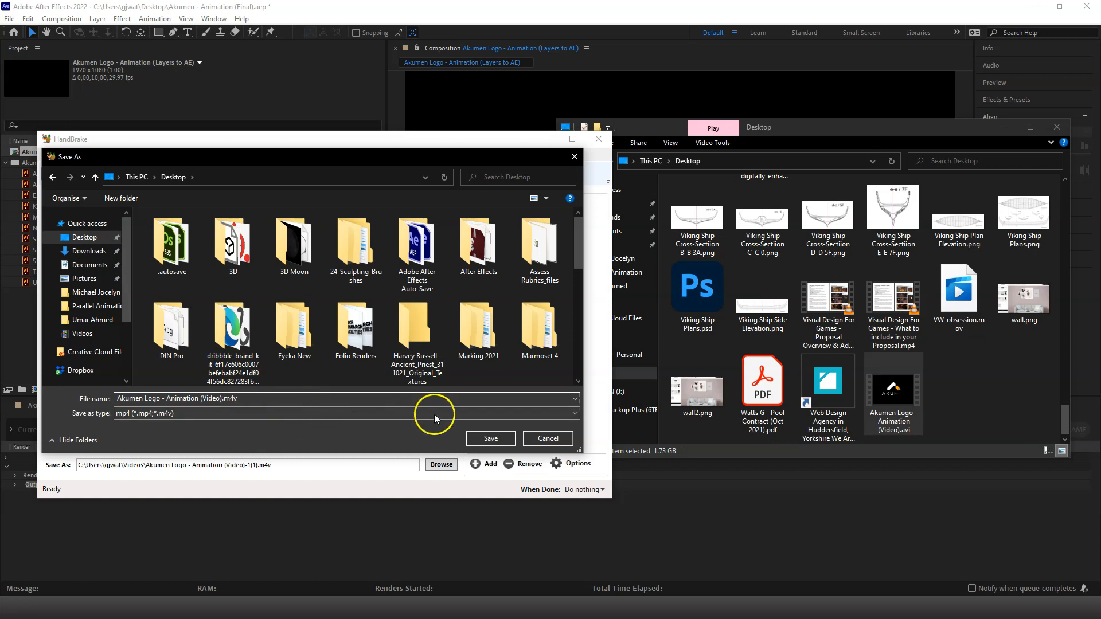
pyautogui.click(495, 436)
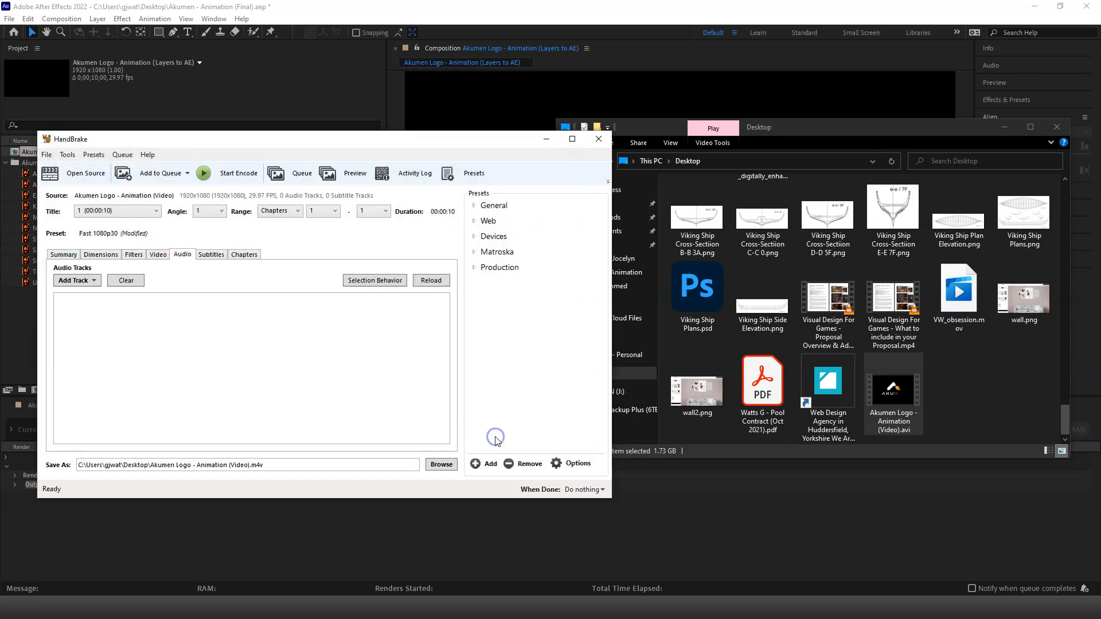
pyautogui.click(231, 177)
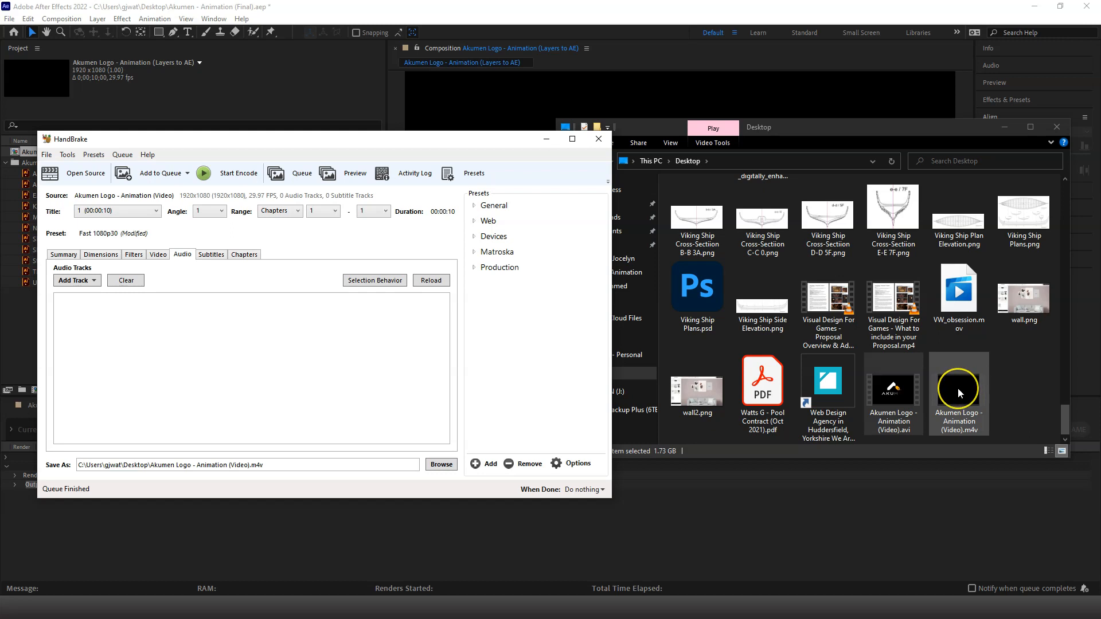
# Compare the file sizes of the original AVI and the encoded M4V in the Desktop folder
pyautogui.click(903, 392)
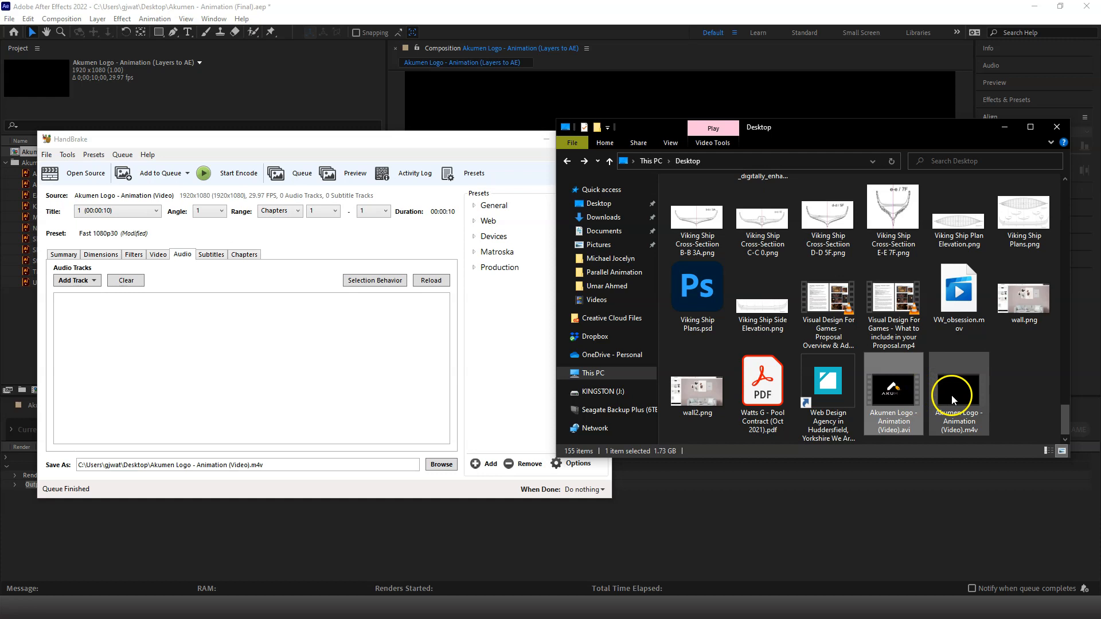
pyautogui.click(951, 396)
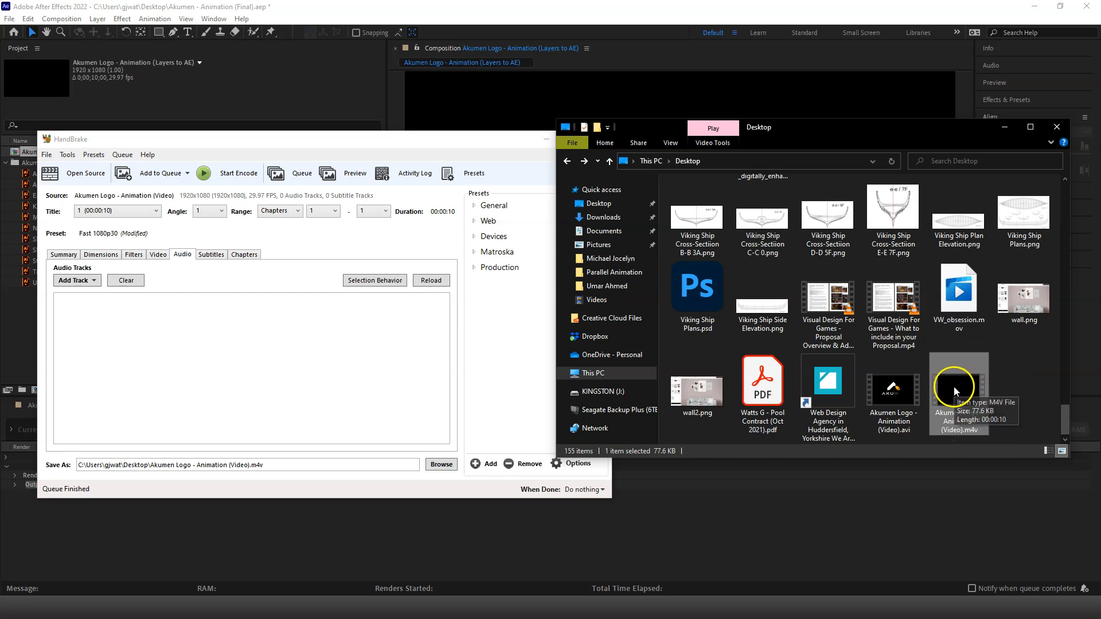
pyautogui.rightClick(954, 386)
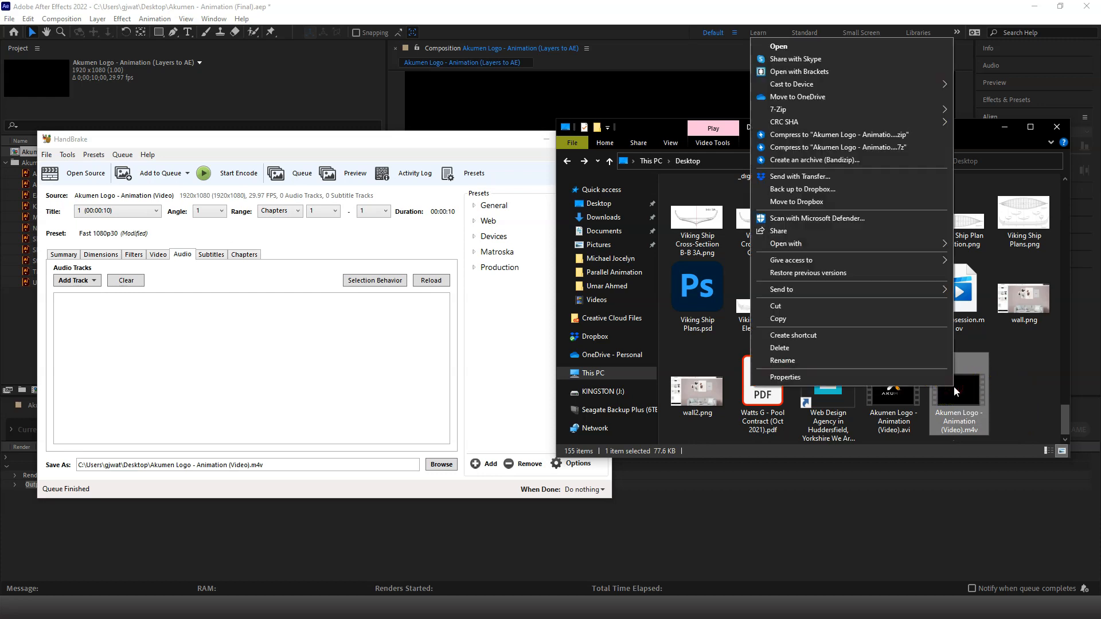
pyautogui.click(945, 383)
pyautogui.click(882, 392)
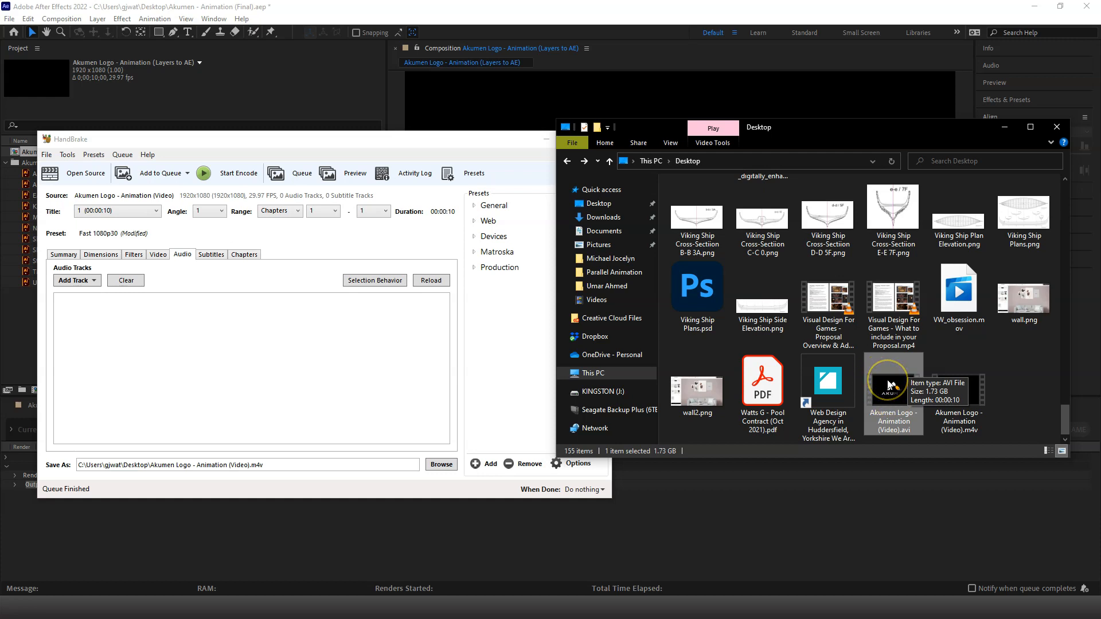
pyautogui.click(890, 389)
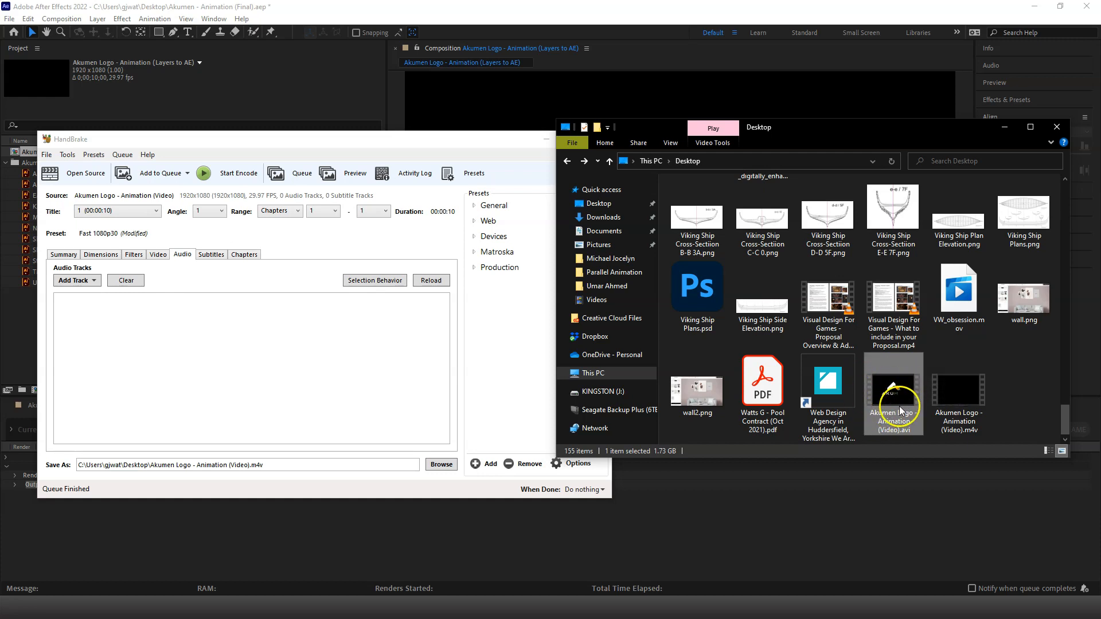
pyautogui.click(951, 389)
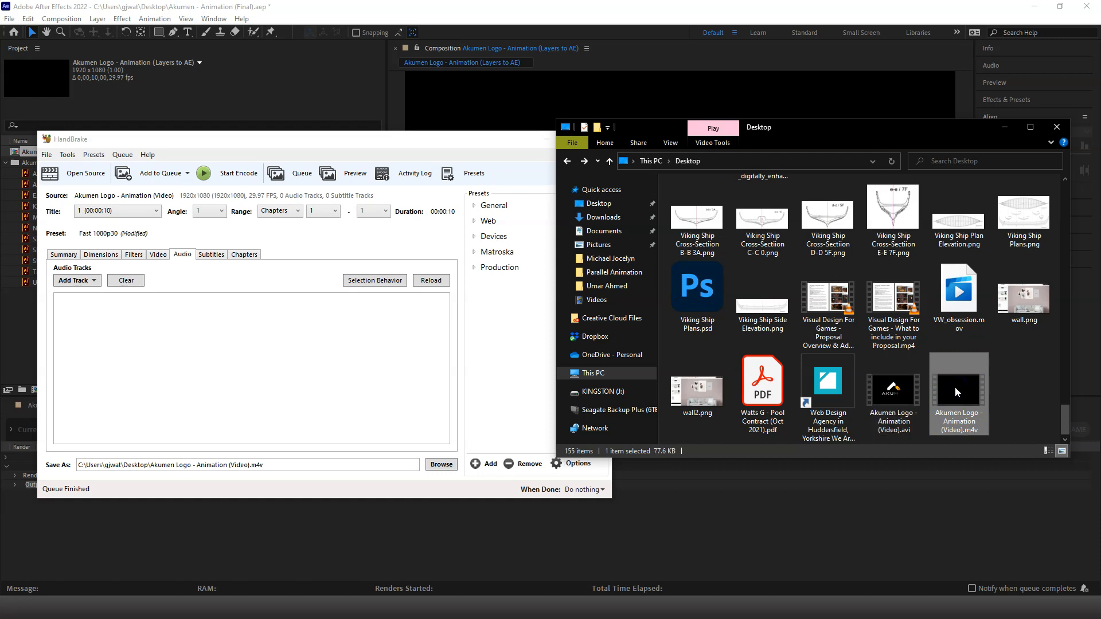
# Play Akumen Logo - Animation (Video).m4v in VLC media player and move playback to the 00:06 mark
pyautogui.rightClick(955, 387)
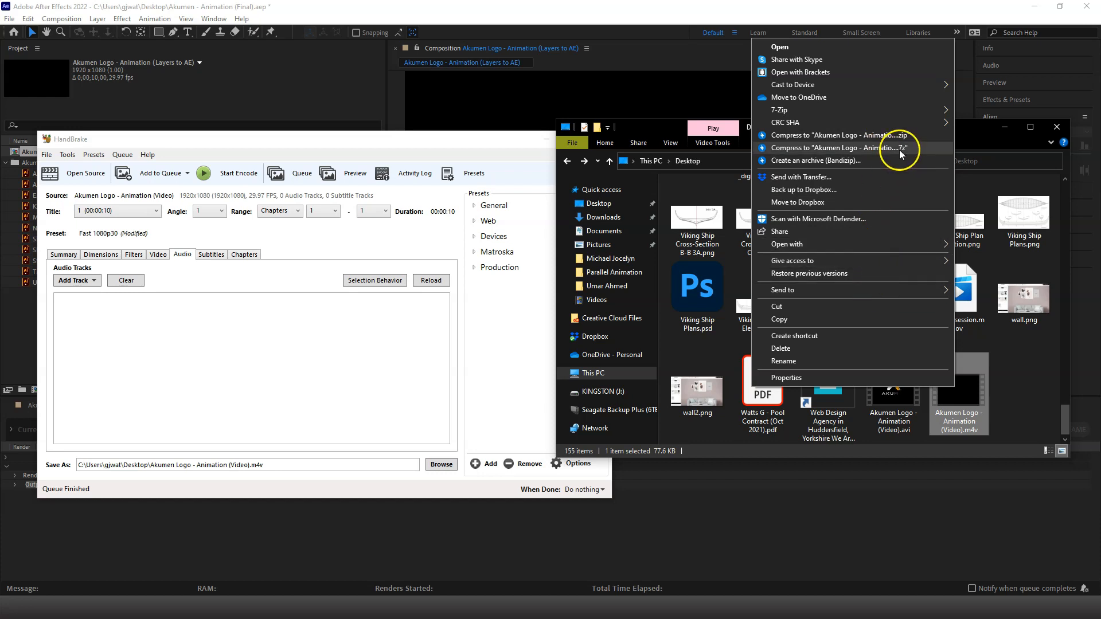
pyautogui.click(1017, 375)
pyautogui.rightClick(972, 383)
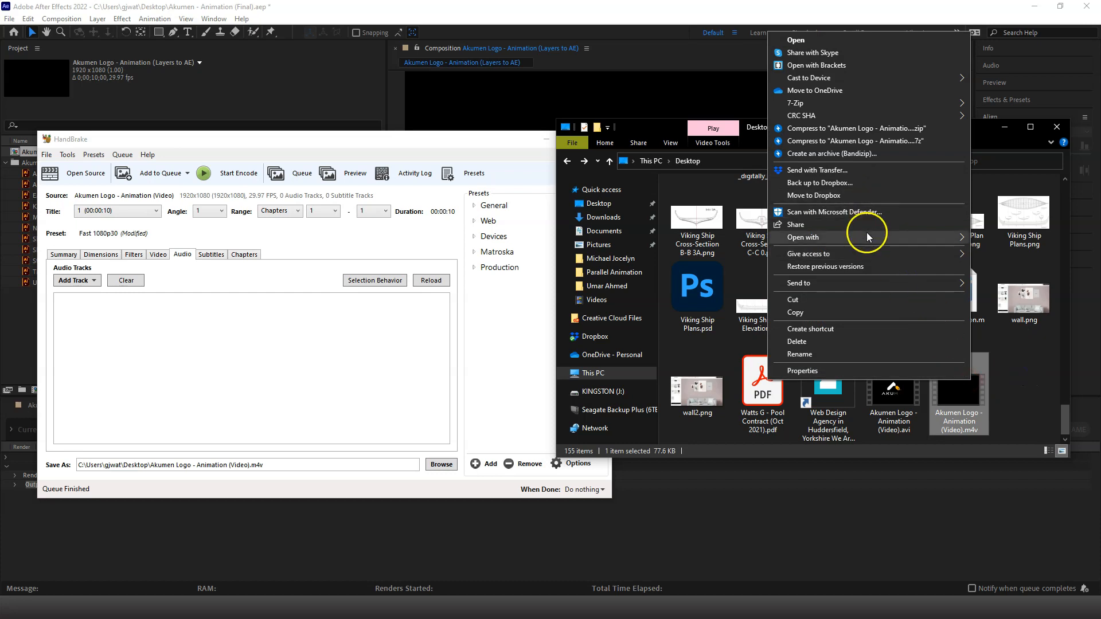
pyautogui.moveTo(865, 232)
pyautogui.click(683, 262)
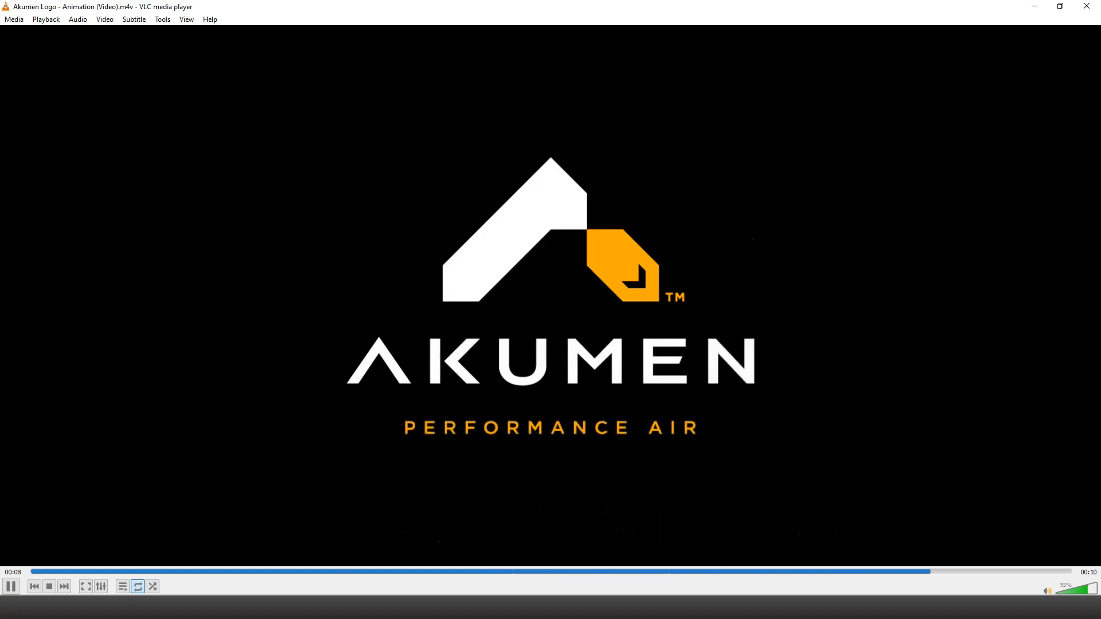
pyautogui.moveTo(656, 570); pyautogui.dragTo(665, 572)
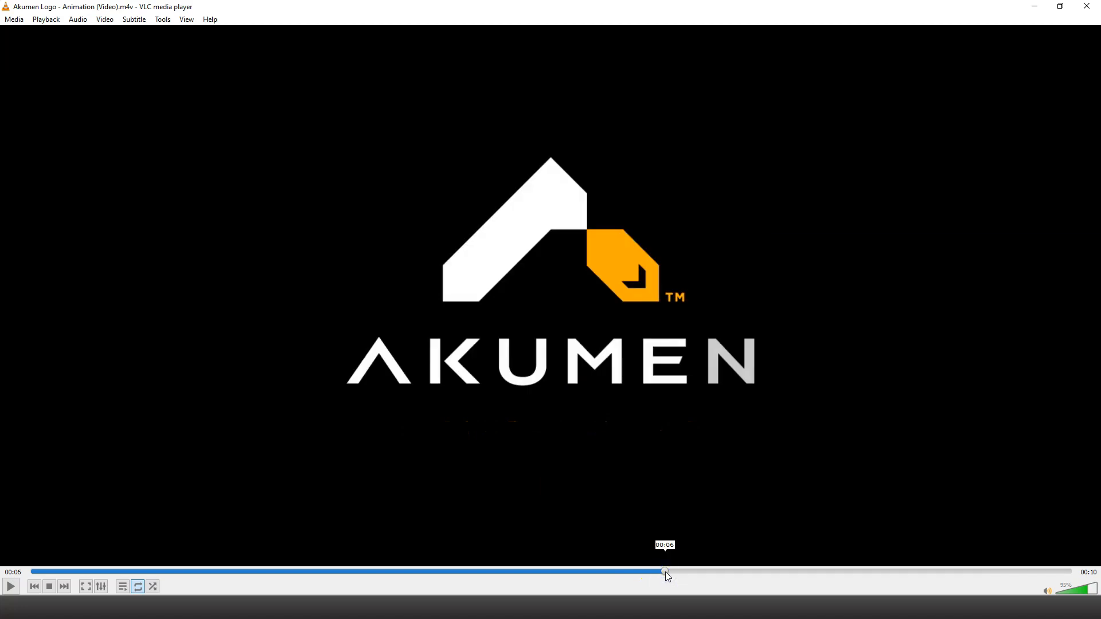
# Try to enlarge the paused video to 2:1 Double zoom to inspect its quality
pyautogui.keyDown('ctrl'); pyautogui.scroll(2, 637, 455); pyautogui.keyUp('ctrl')
pyautogui.keyDown('ctrl'); pyautogui.scroll(-2, 638, 453); pyautogui.keyUp('ctrl')
pyautogui.keyDown('ctrl'); pyautogui.scroll(-2, 638, 453); pyautogui.keyUp('ctrl')
pyautogui.scroll(1, 639, 452)
pyautogui.rightClick(734, 492)
pyautogui.moveTo(796, 390)
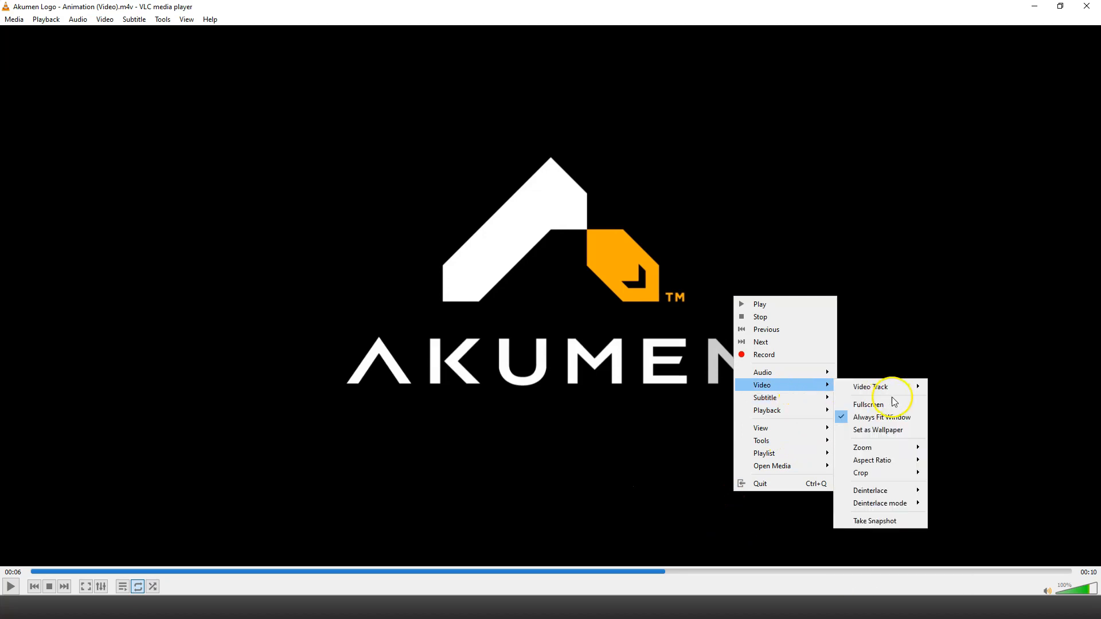
pyautogui.moveTo(917, 447)
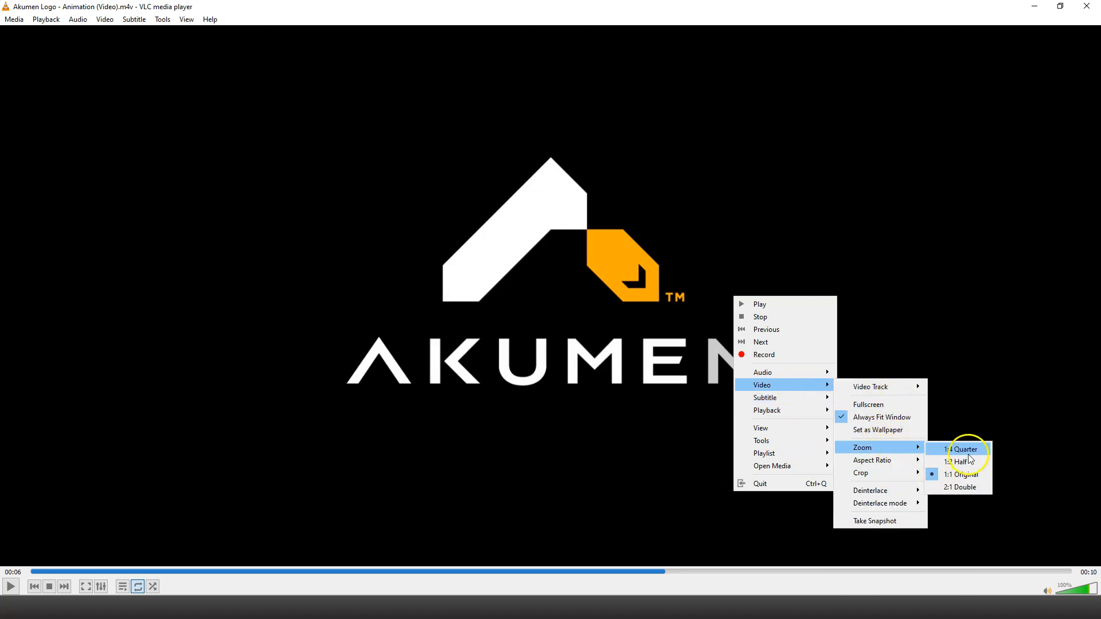
pyautogui.click(966, 485)
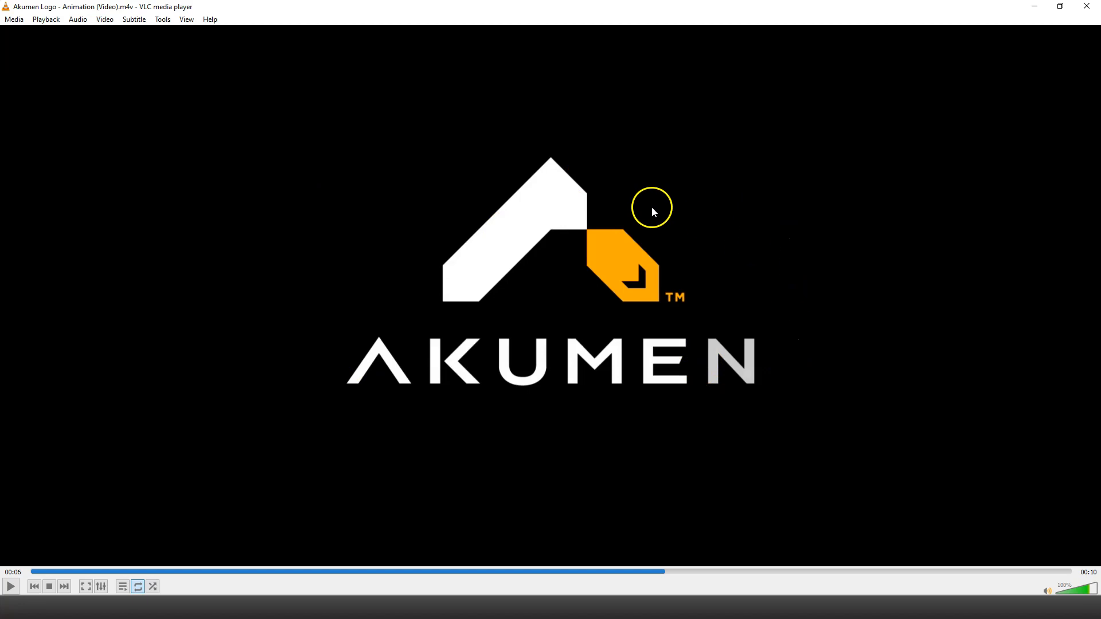
# Close the video player and select Akumen Logo - Animation (Video).avi in the Desktop folder
pyautogui.click(1086, 7)
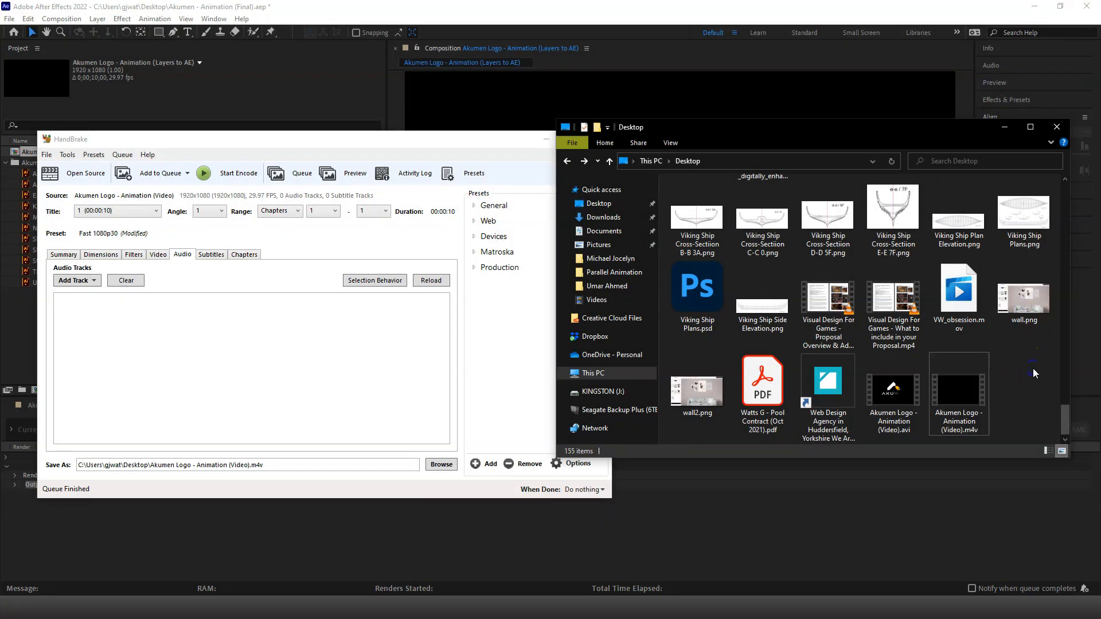
pyautogui.click(903, 395)
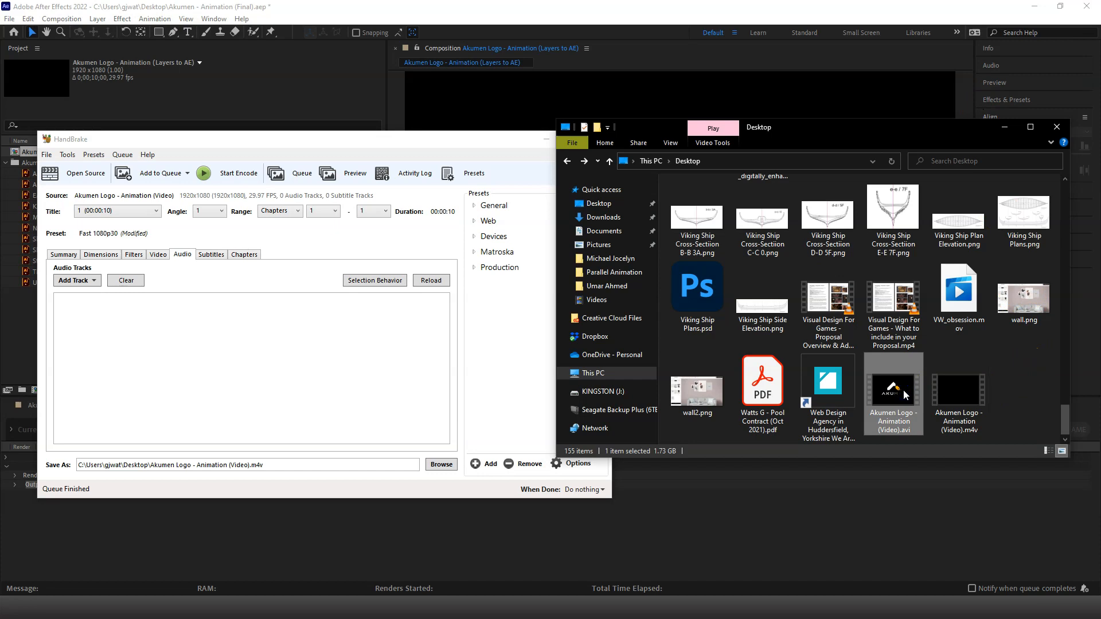
# Delete the original Akumen Logo - Animation (Video).avi from the Desktop folder, leaving nothing selected
pyautogui.press('Delete')
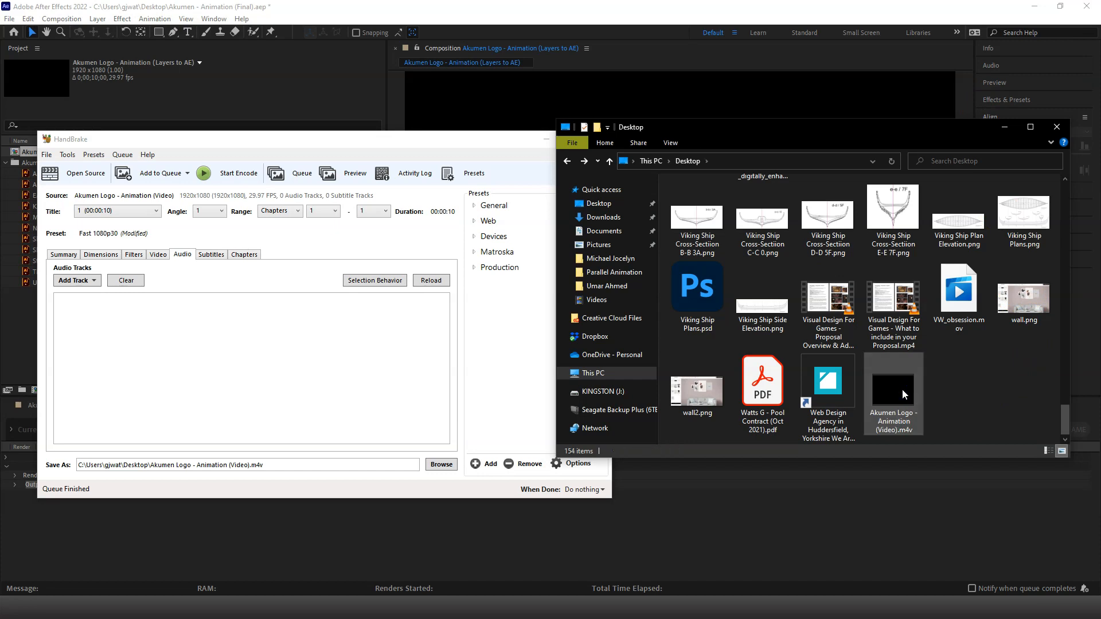
pyautogui.click(947, 382)
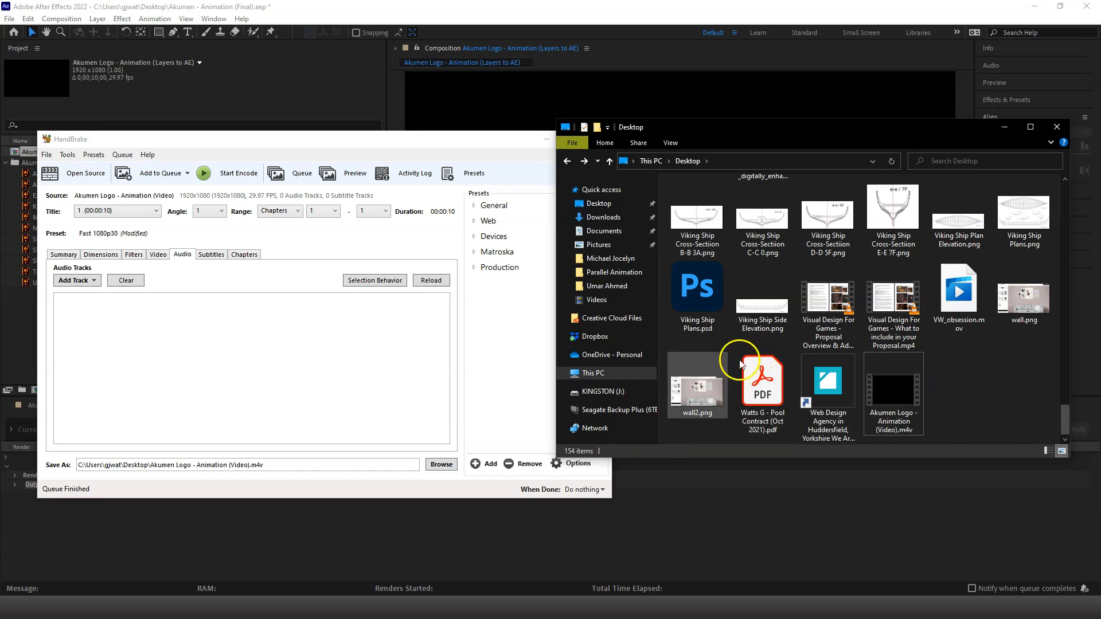
# Close HandBrake and minimize the Desktop folder window to return to After Effects
pyautogui.click(527, 376)
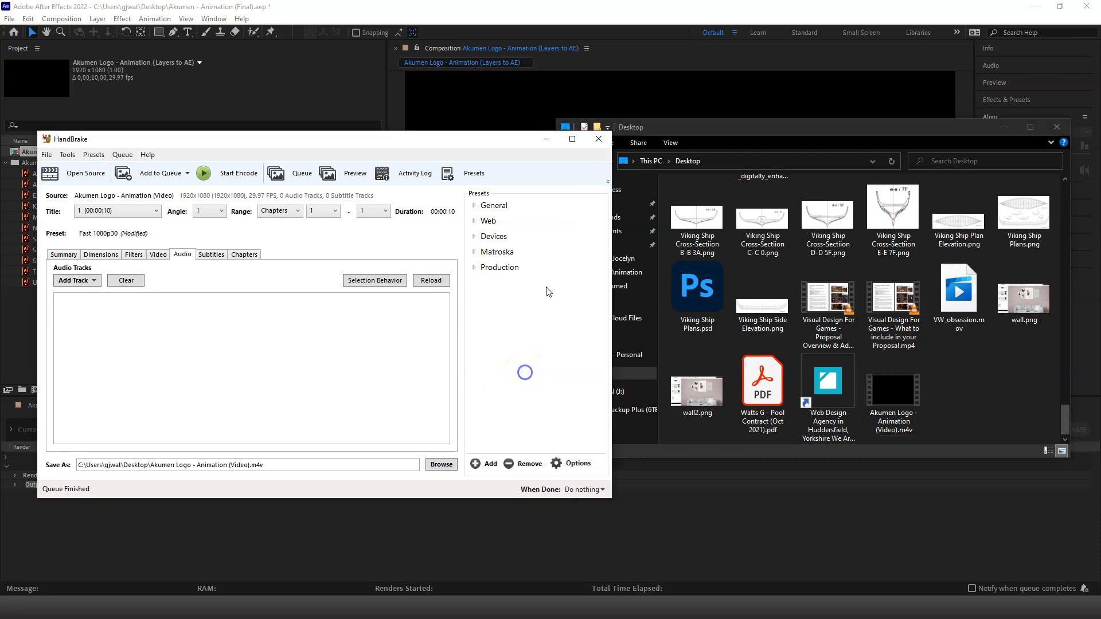
pyautogui.click(596, 138)
pyautogui.click(1005, 126)
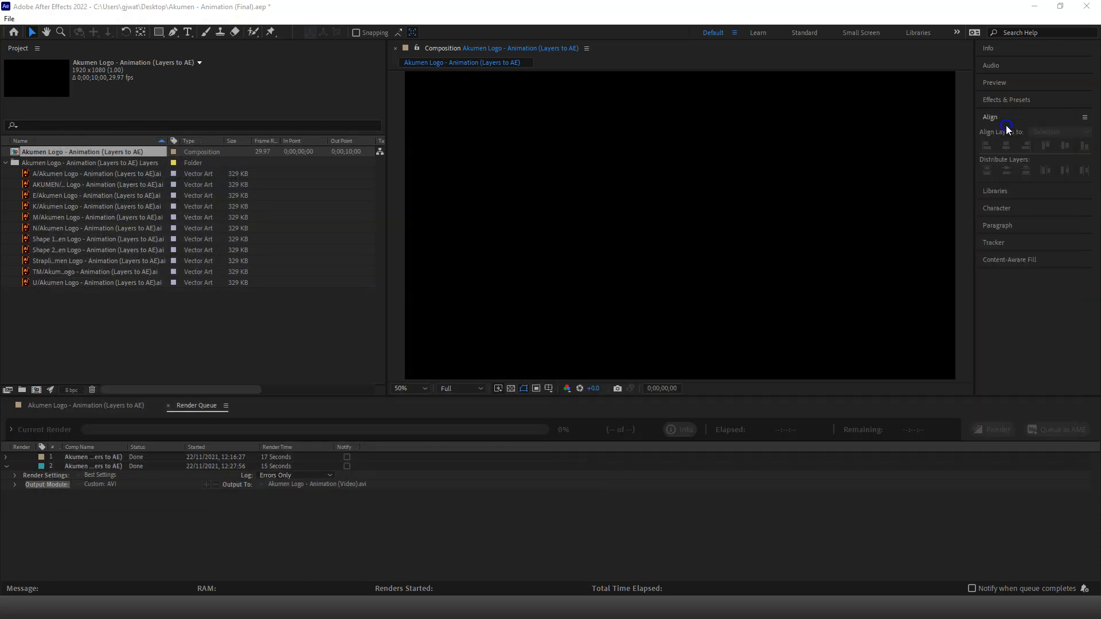
# Close the render queue and save the project Akumen - Animation (Final).aep under its existing name
pyautogui.click(309, 321)
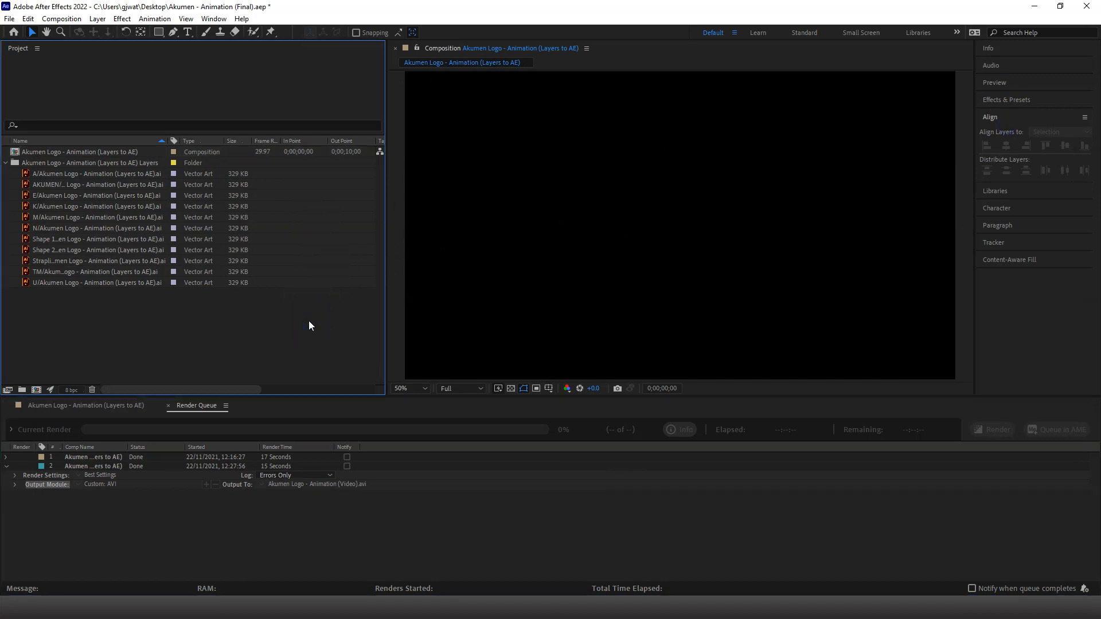
pyautogui.click(168, 406)
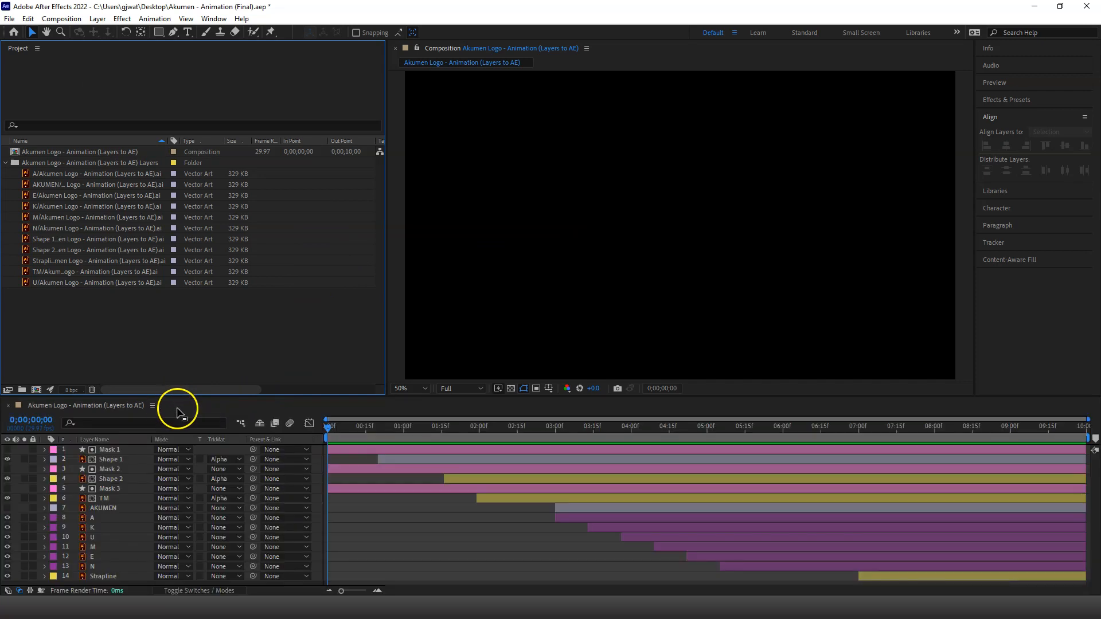
pyautogui.click(9, 19)
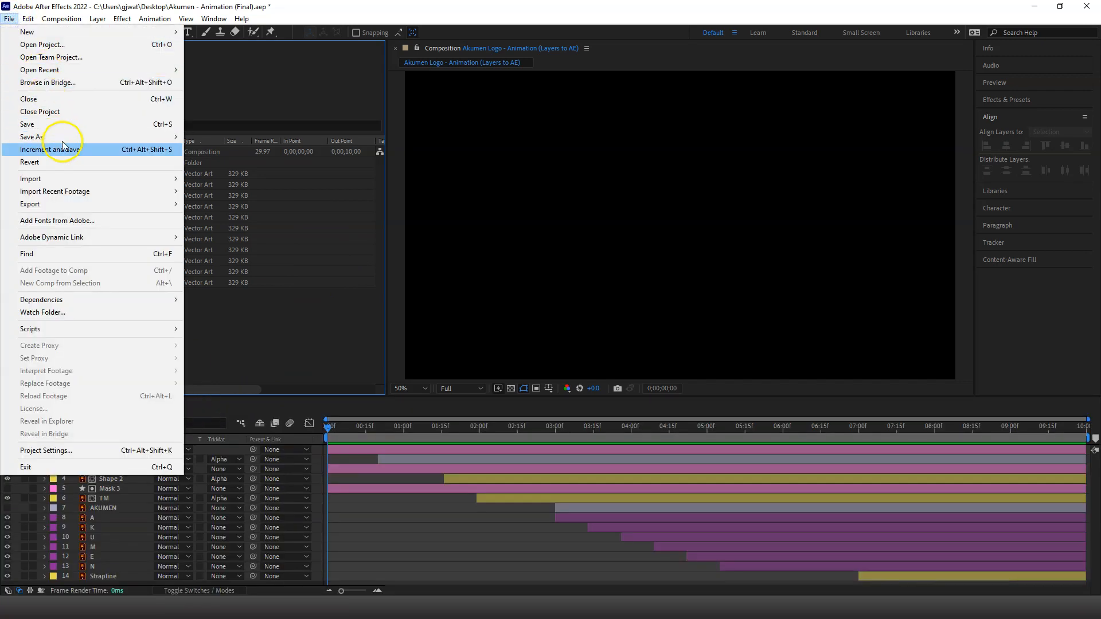
pyautogui.click(68, 124)
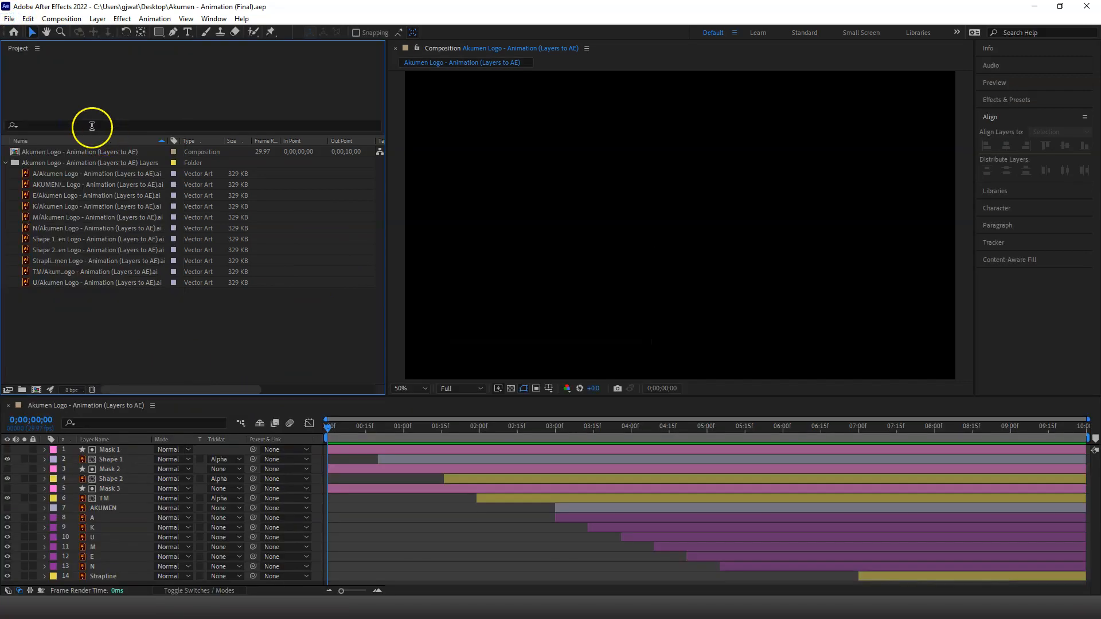